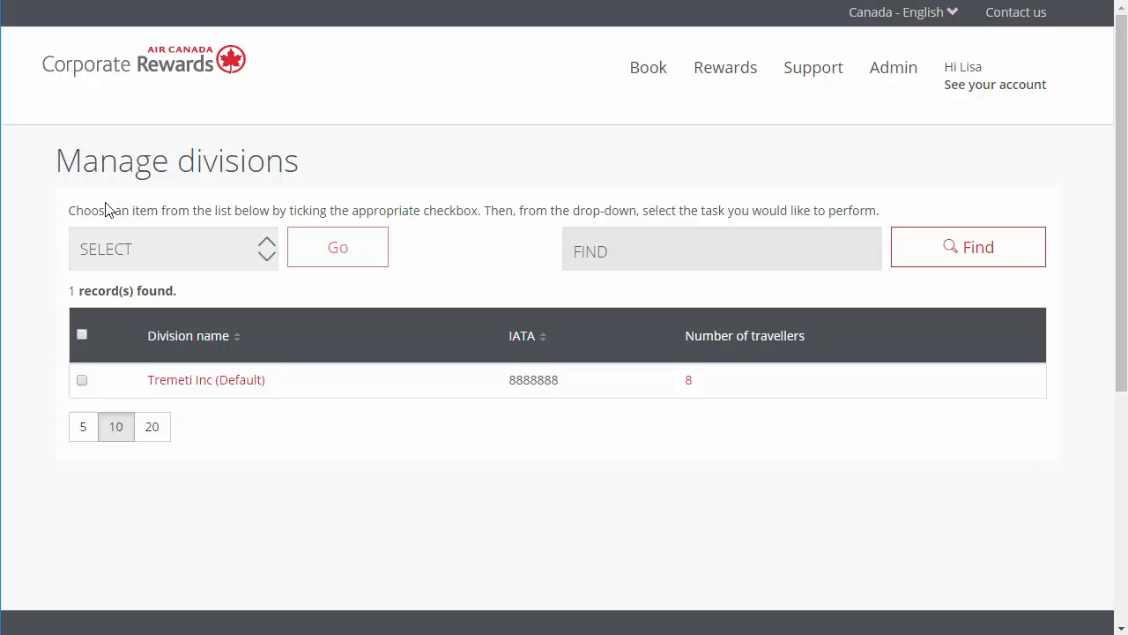
# Step: Open the Tremeti Inc (Default) division and review its name, address and contact details
pyautogui.click(170, 386)
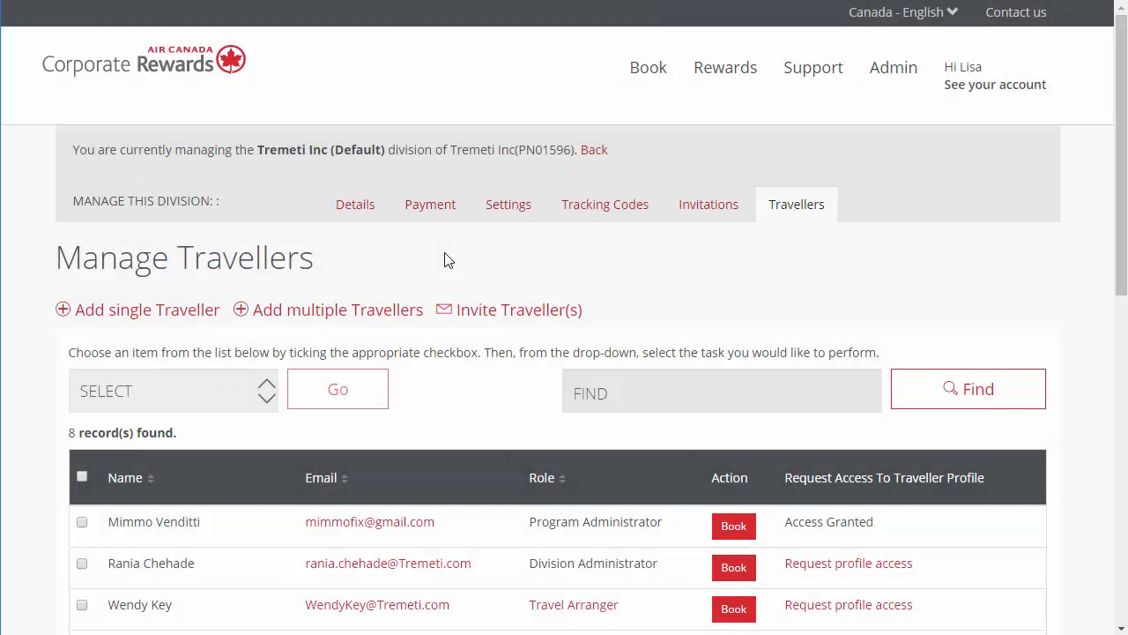
pyautogui.click(359, 213)
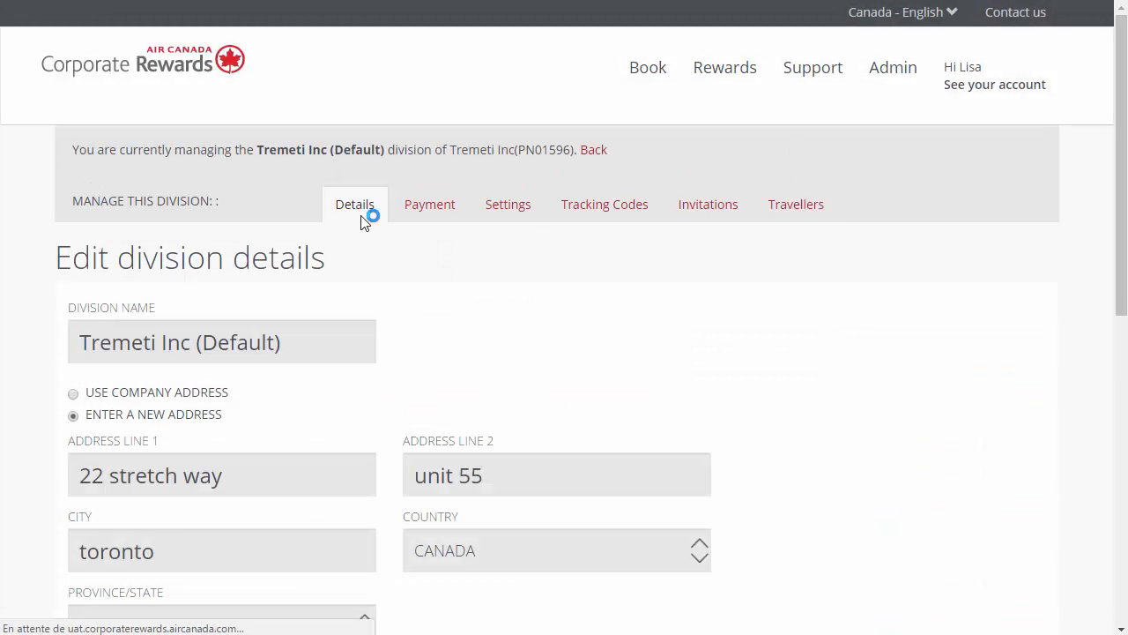
pyautogui.scroll(-6, 543, 291)
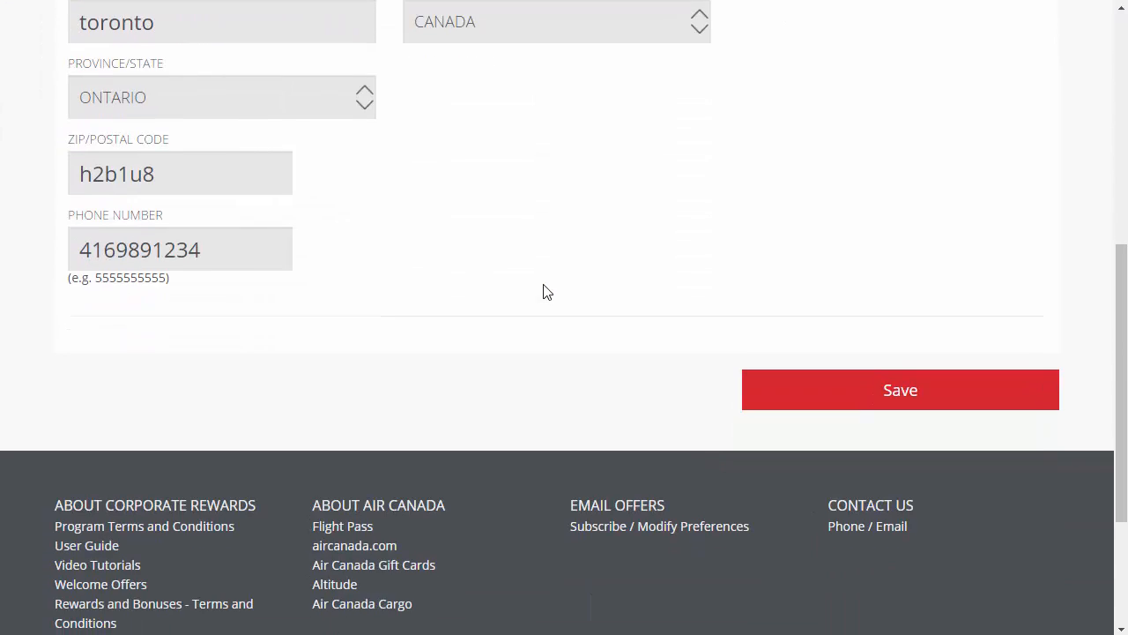
pyautogui.scroll(6, 532, 317)
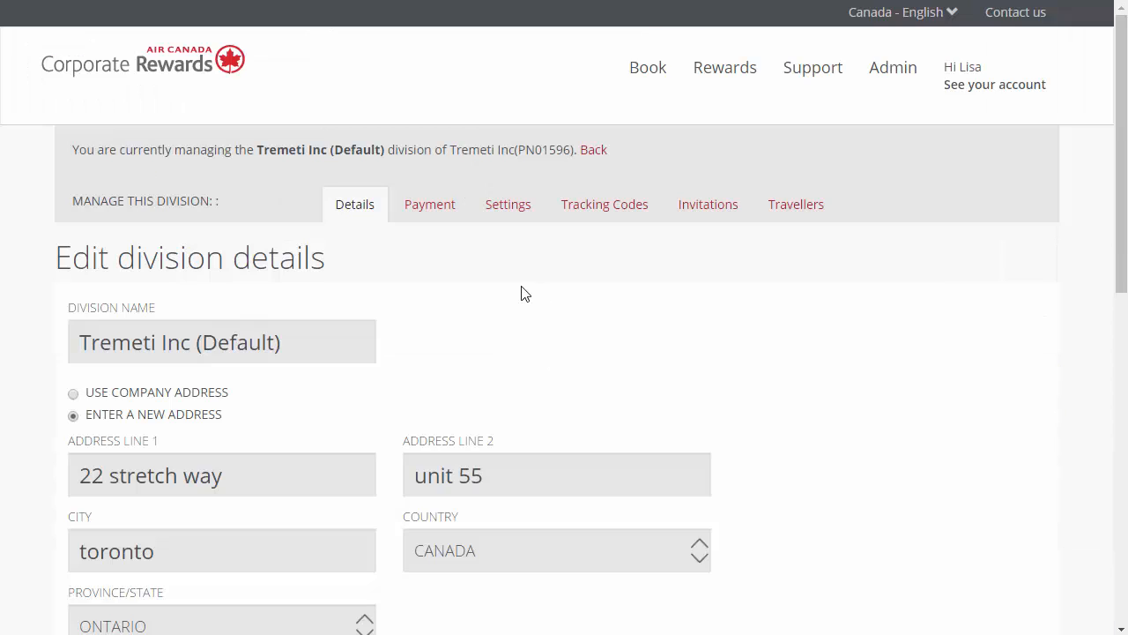
# Step: Set the division's travel to be managed by Travel Agency and save the settings
pyautogui.click(507, 218)
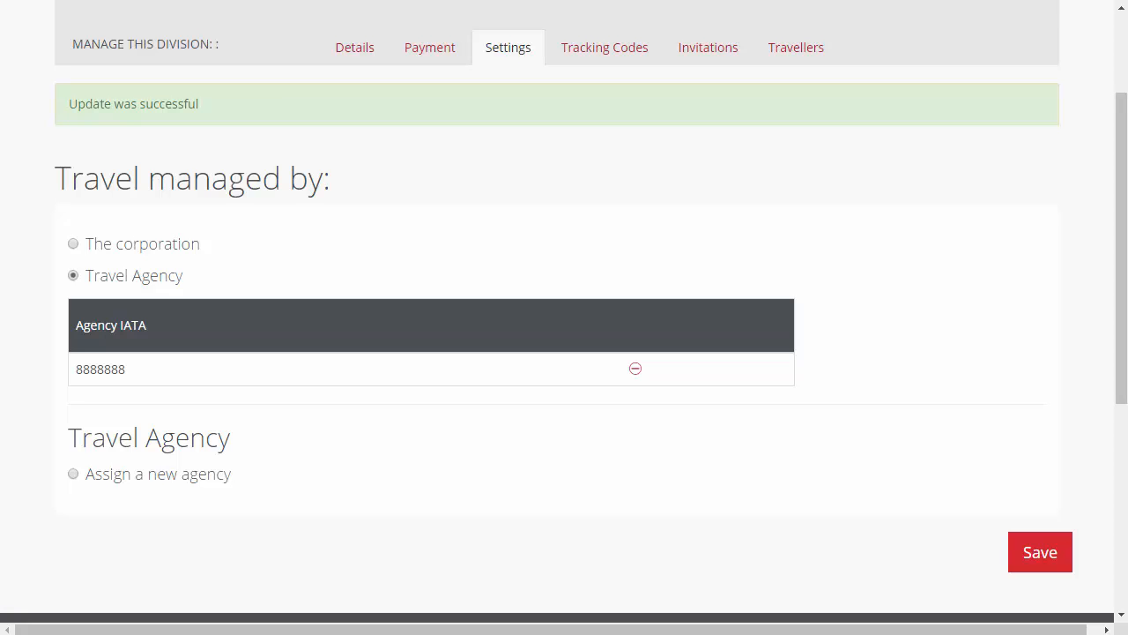
pyautogui.click(74, 244)
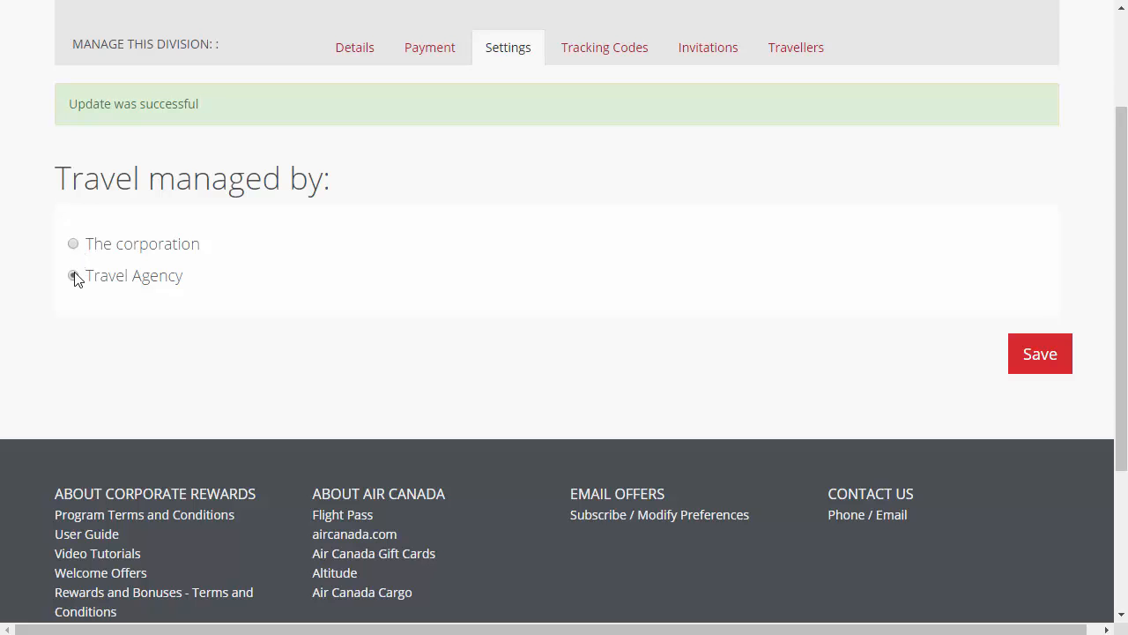
pyautogui.click(74, 276)
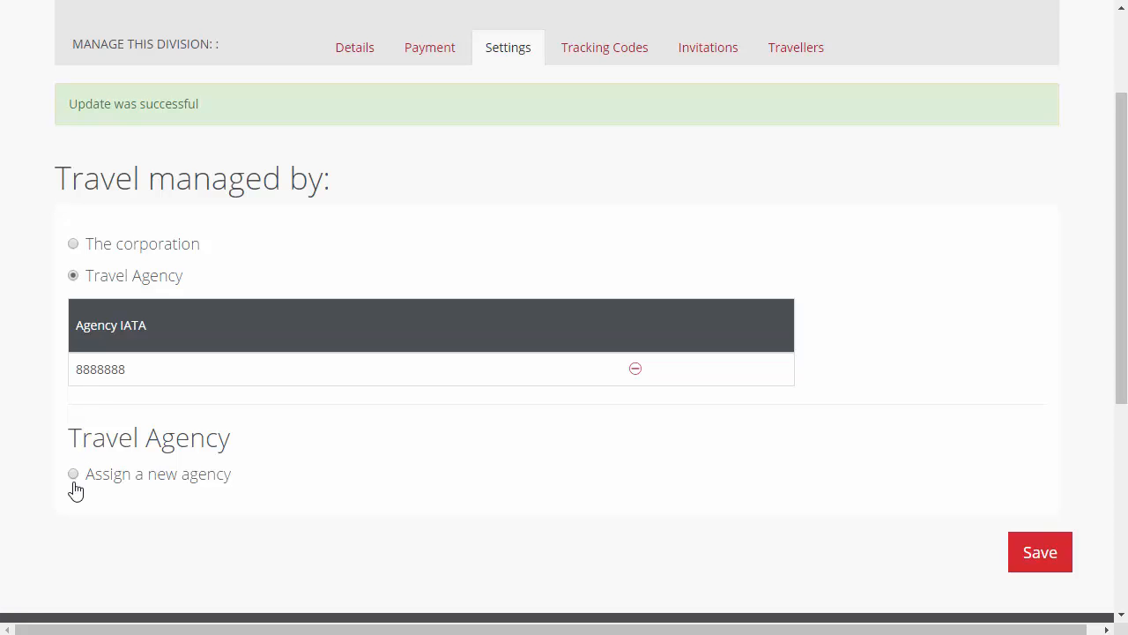
pyautogui.click(1031, 564)
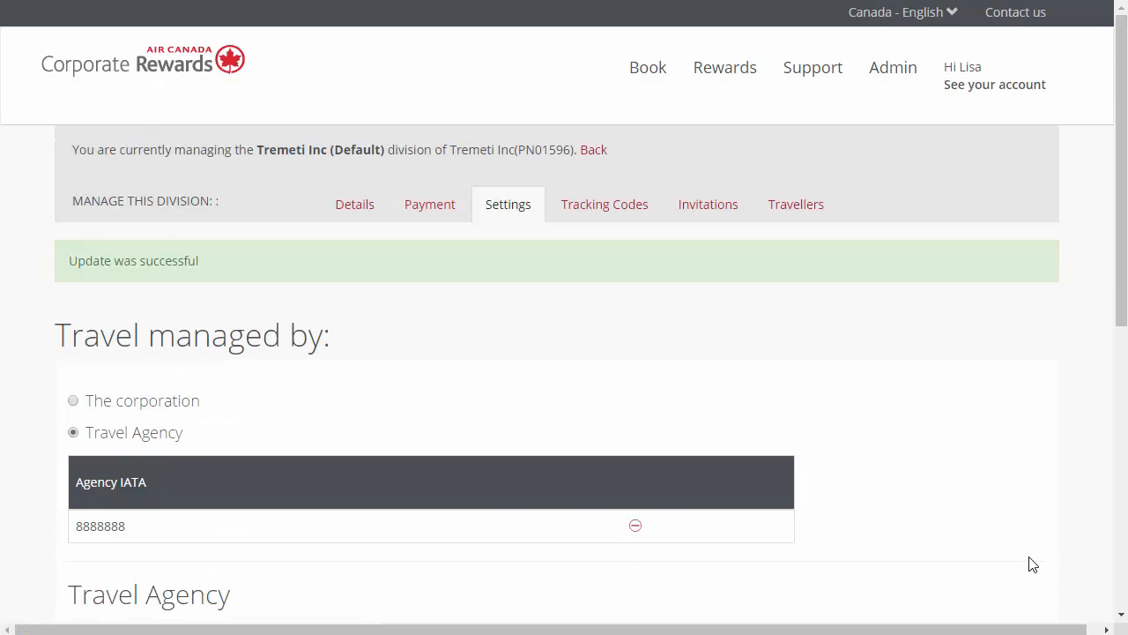
pyautogui.scroll(-2, 631, 206)
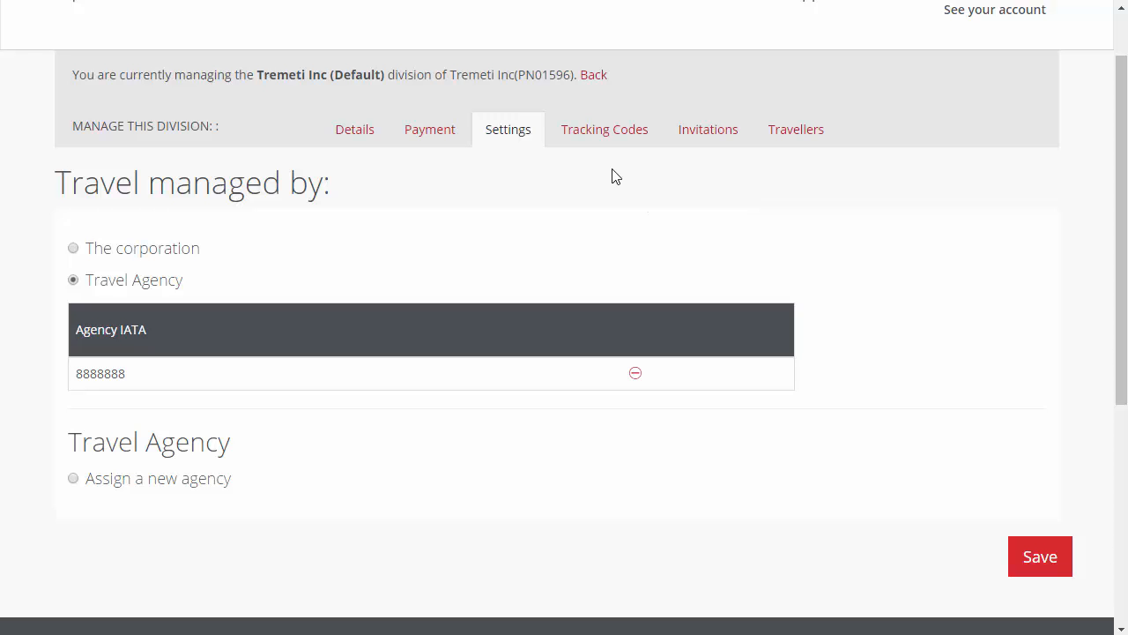
# Step: Add an internal tracking code named "Special Projects" to the division
pyautogui.click(608, 136)
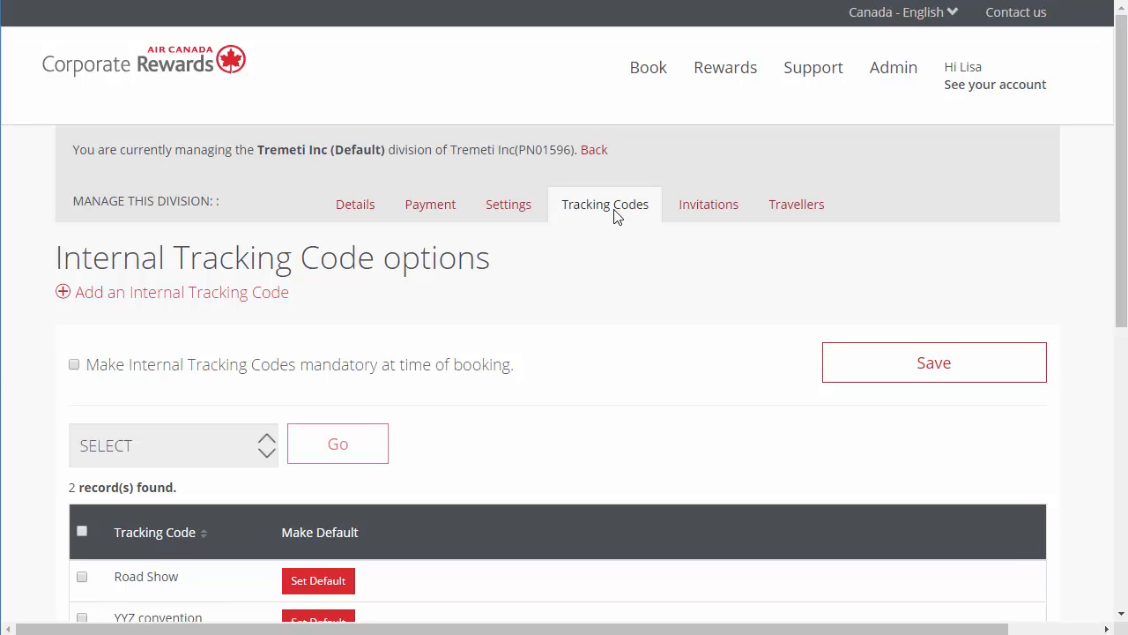
pyautogui.click(205, 300)
pyautogui.click(191, 362)
pyautogui.write('Special Projects')
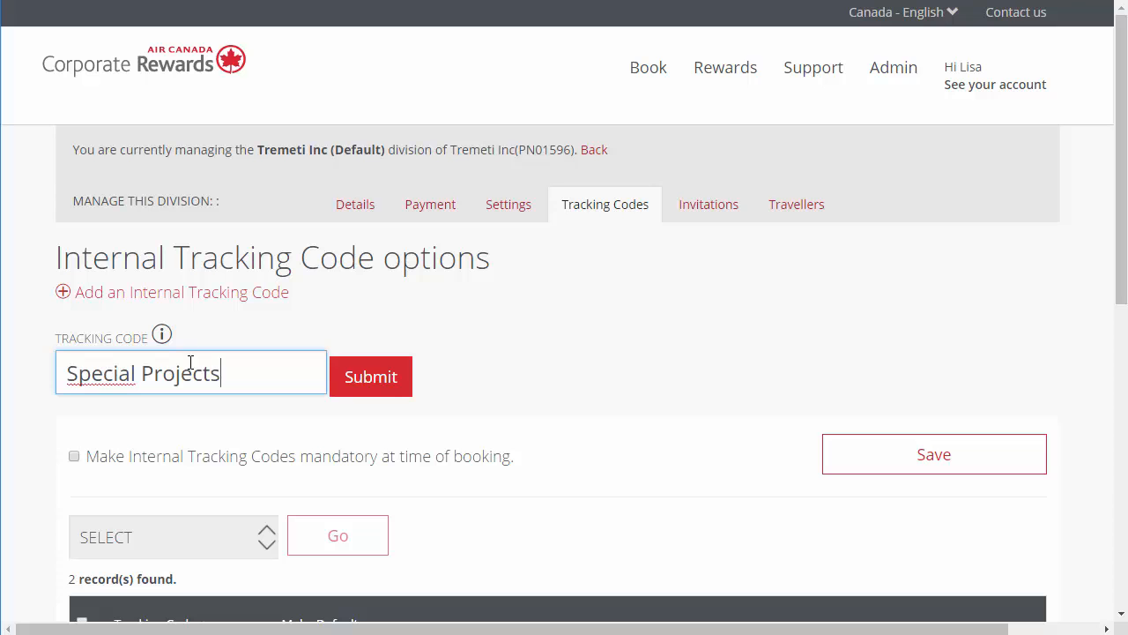
pyautogui.click(370, 383)
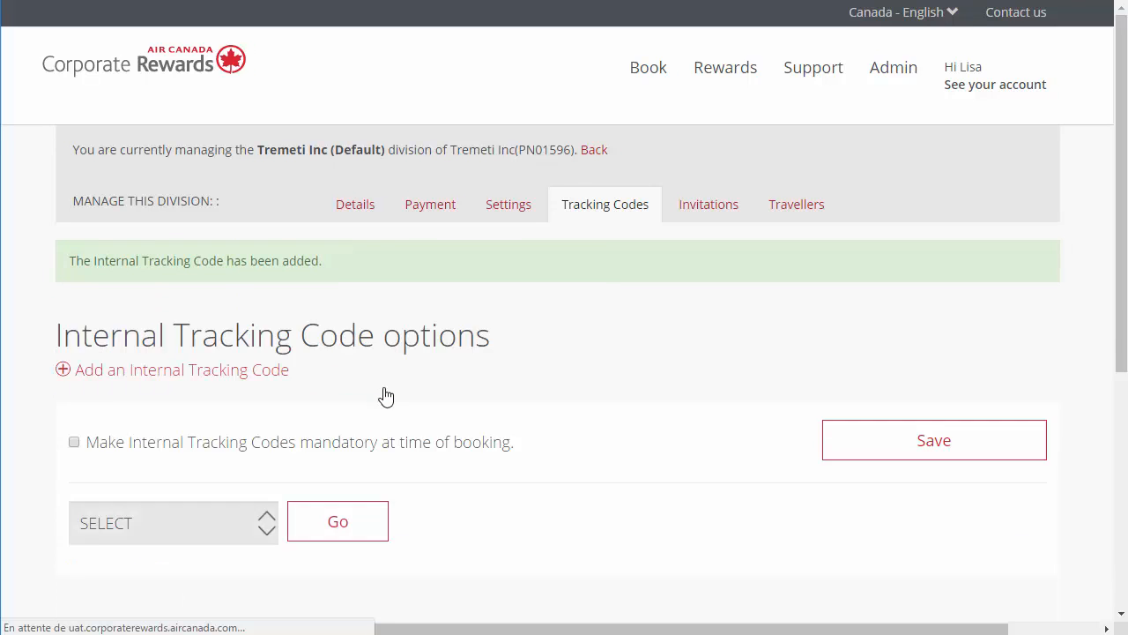
# Step: Delete the Special Projects internal tracking code from the division
pyautogui.scroll(-2, 386, 394)
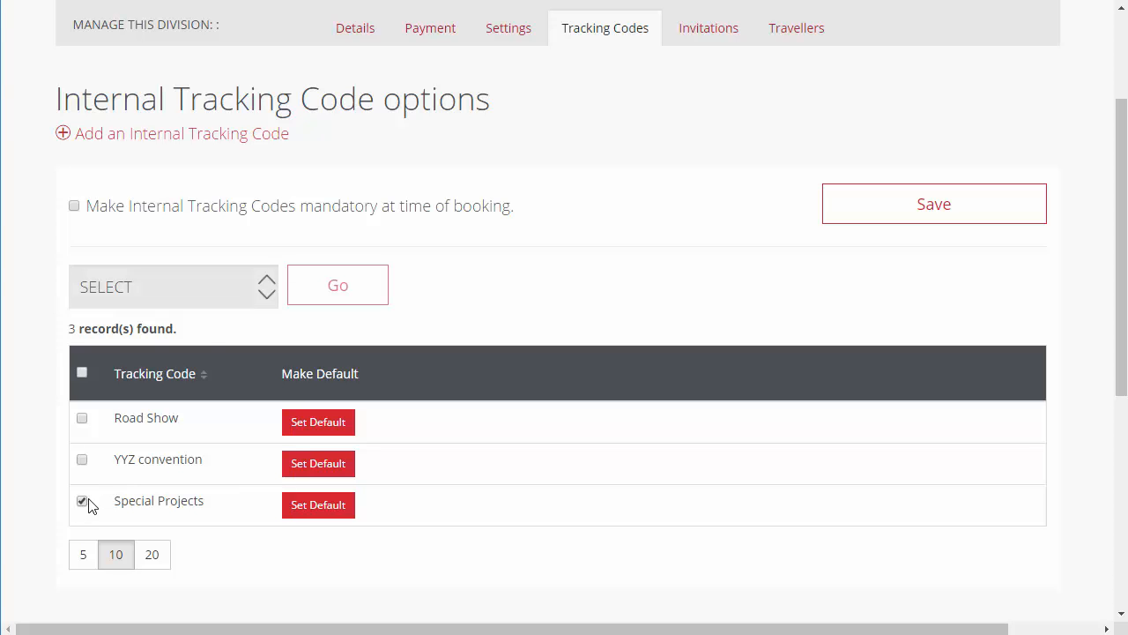
pyautogui.click(217, 287)
pyautogui.click(210, 342)
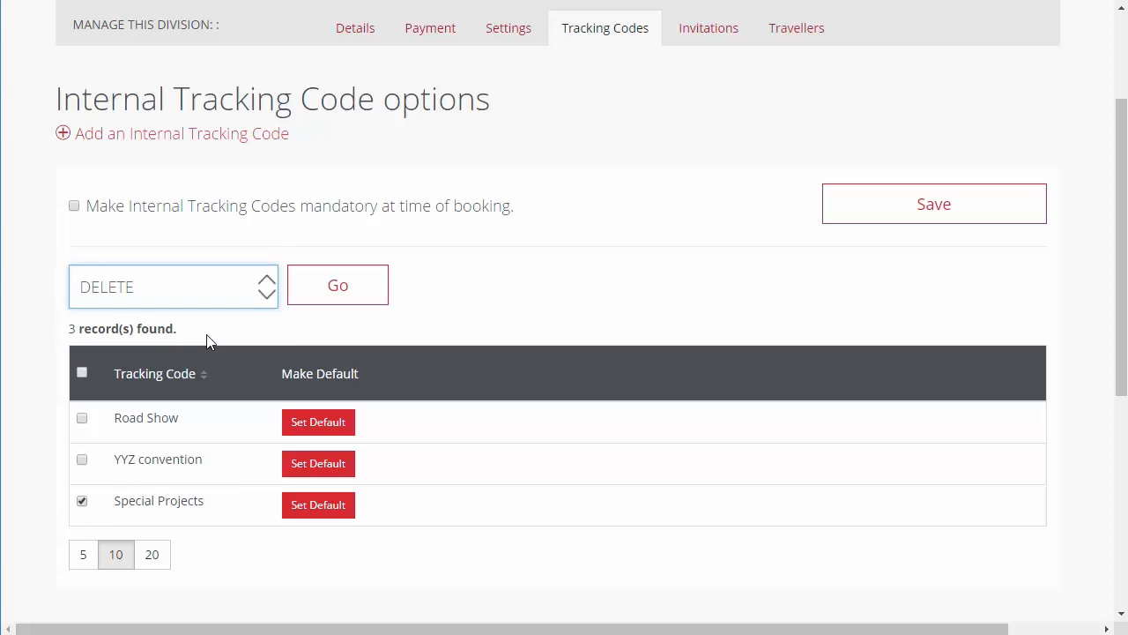
pyautogui.click(370, 296)
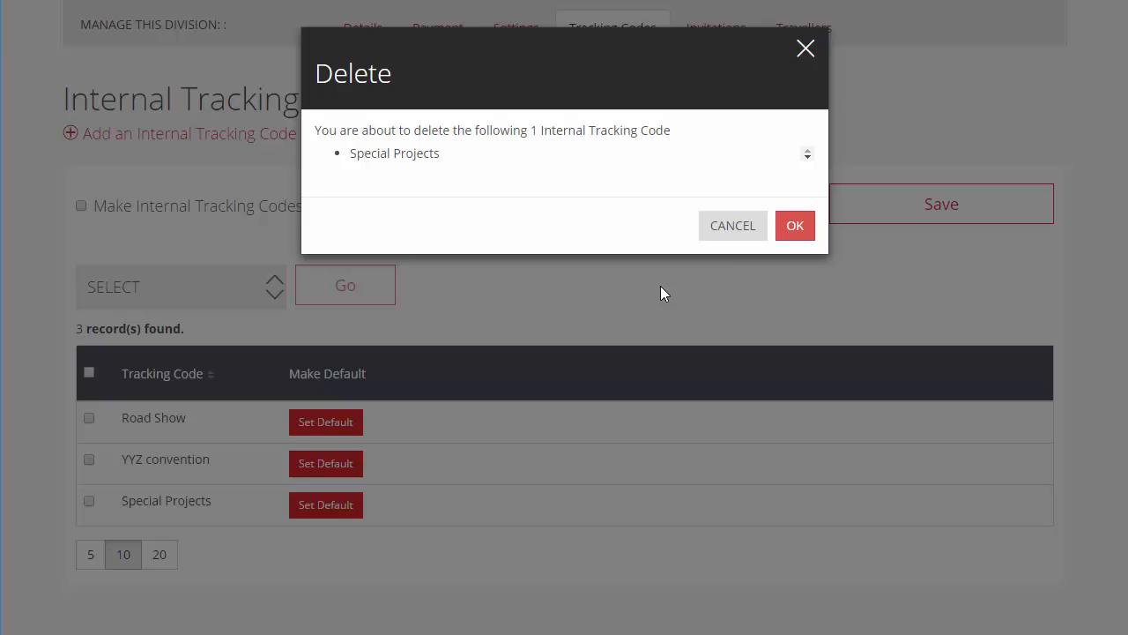
pyautogui.click(794, 226)
pyautogui.scroll(-1, 765, 282)
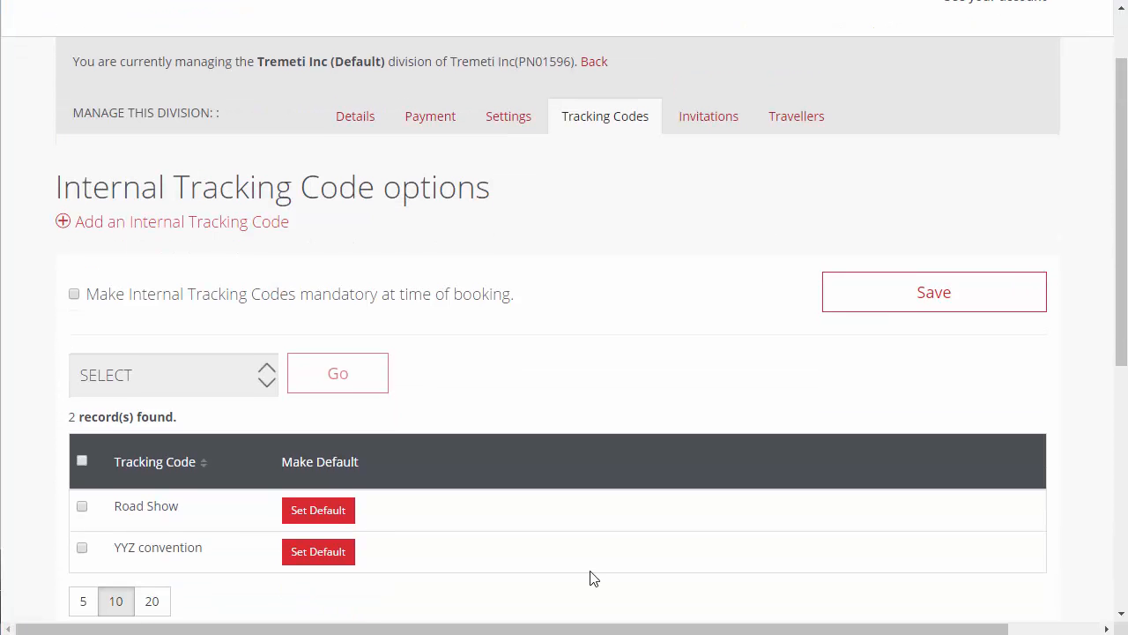
# Step: Open the division's payment options and show the traveller assignment of the Tremeti Managers card
pyautogui.click(445, 124)
pyautogui.scroll(-2, 46, 395)
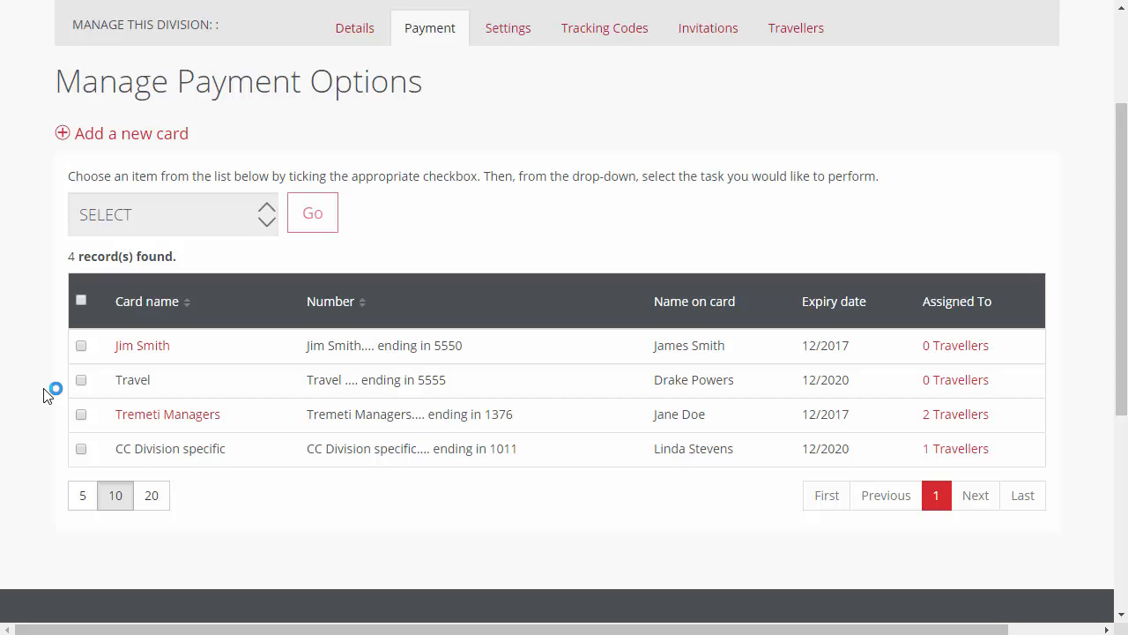
pyautogui.click(937, 426)
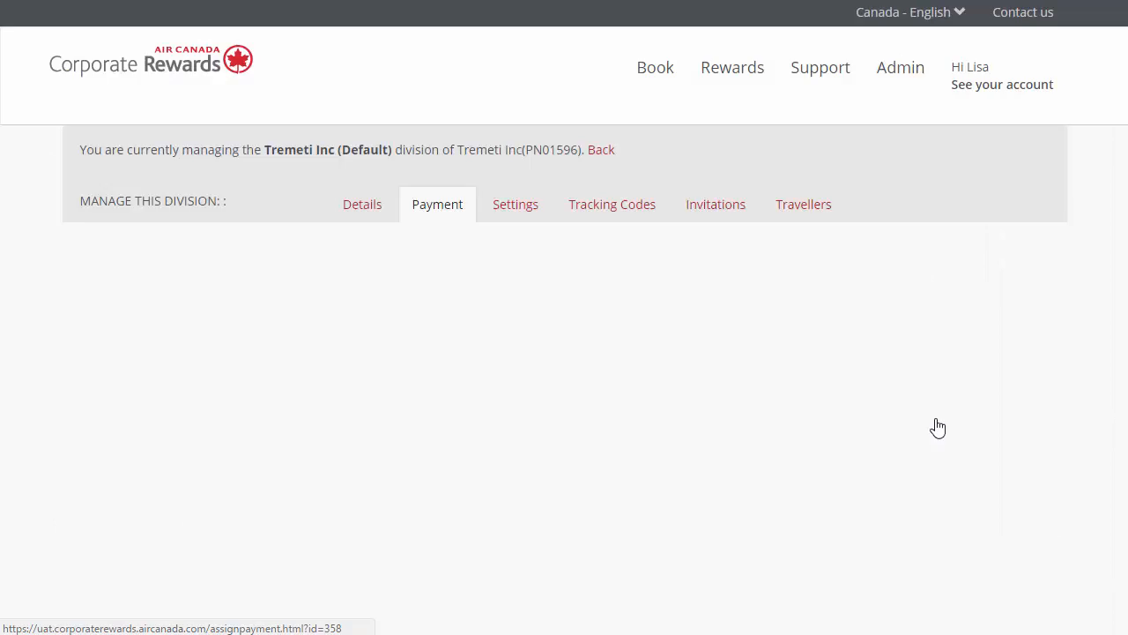
pyautogui.scroll(-4, 927, 425)
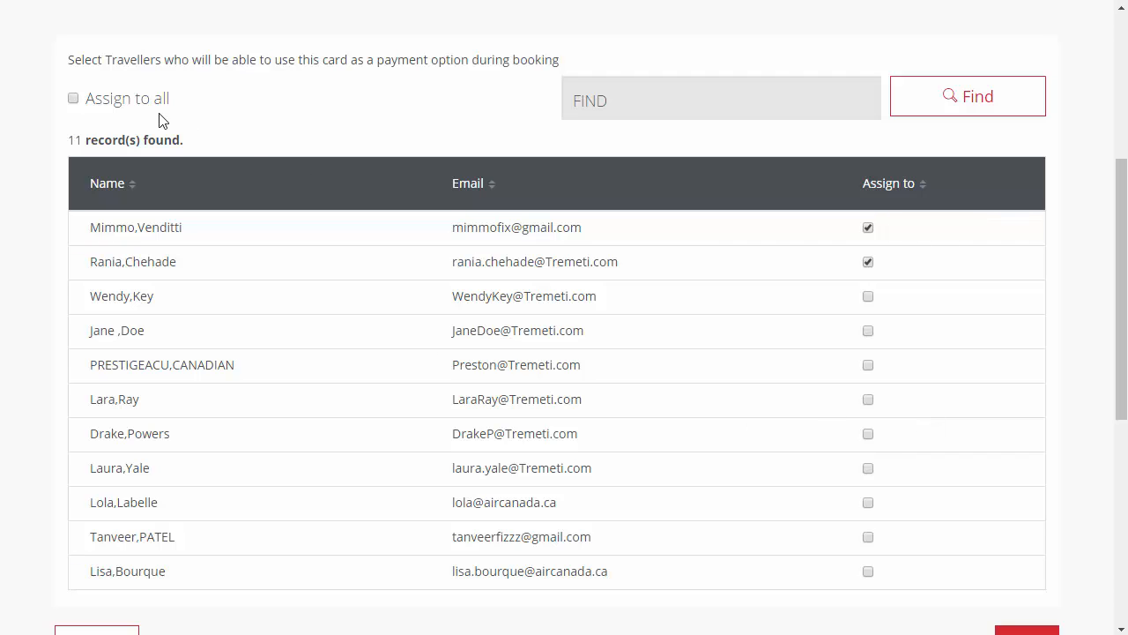
# Step: Clear the card's traveller assignments, assign it to the first four listed travellers and save
pyautogui.click(73, 99)
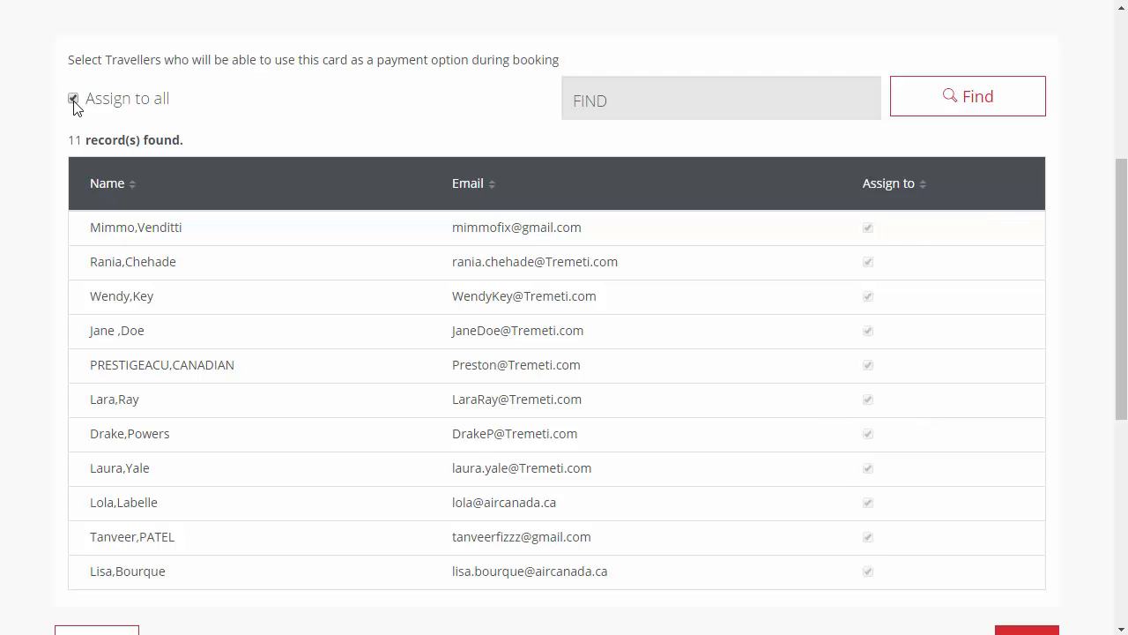
pyautogui.click(73, 99)
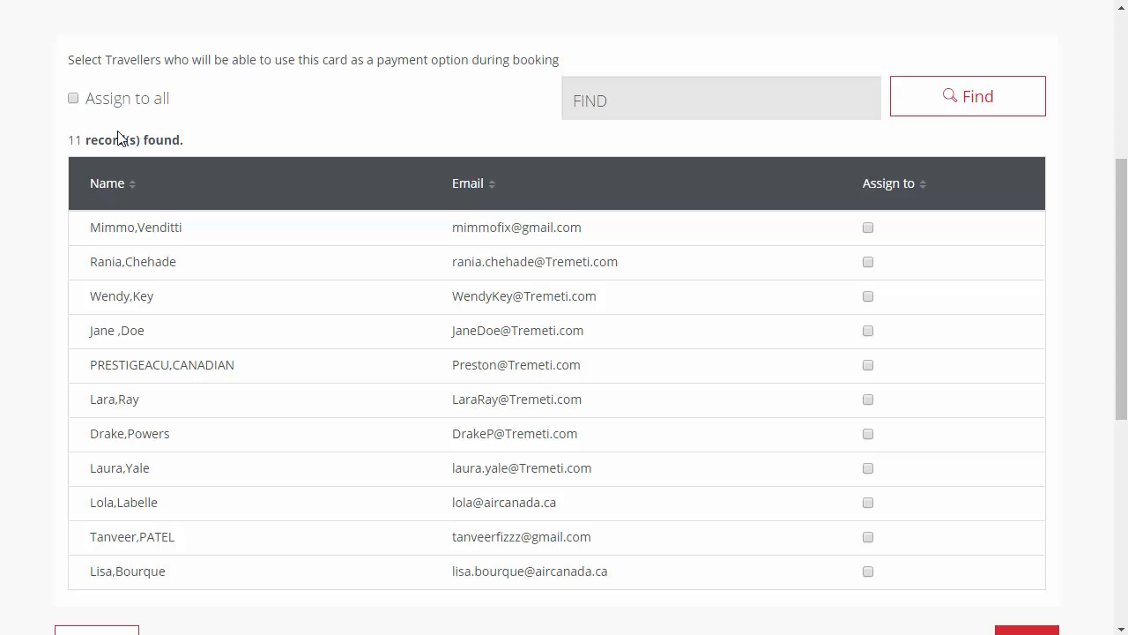
pyautogui.click(868, 228)
pyautogui.click(868, 261)
pyautogui.click(869, 296)
pyautogui.click(868, 331)
pyautogui.scroll(-1, 892, 352)
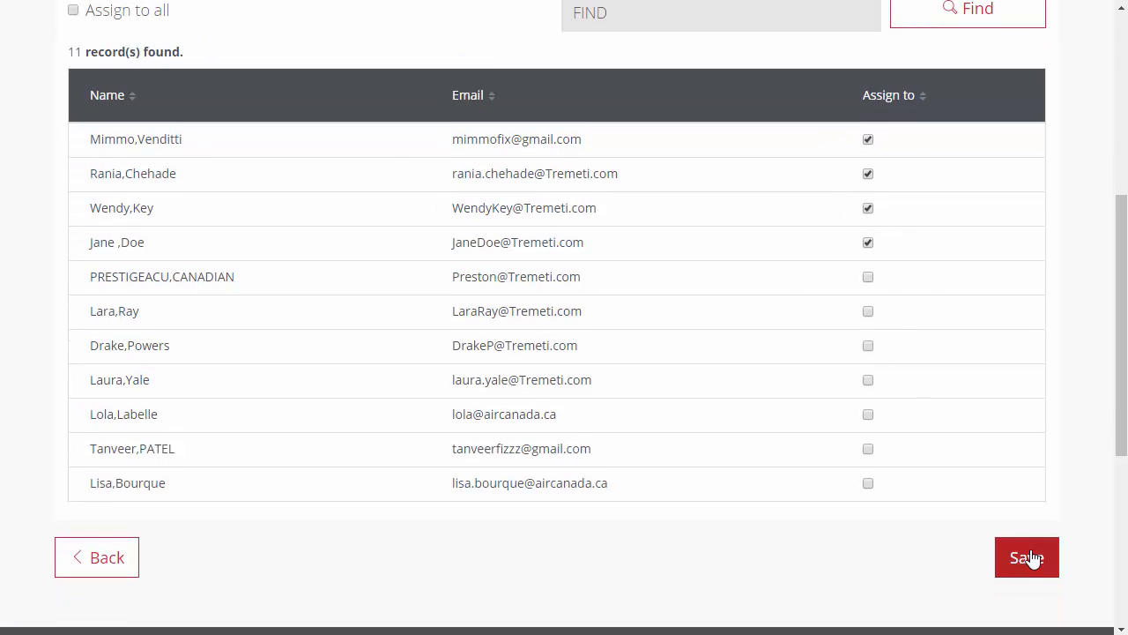
pyautogui.click(1028, 558)
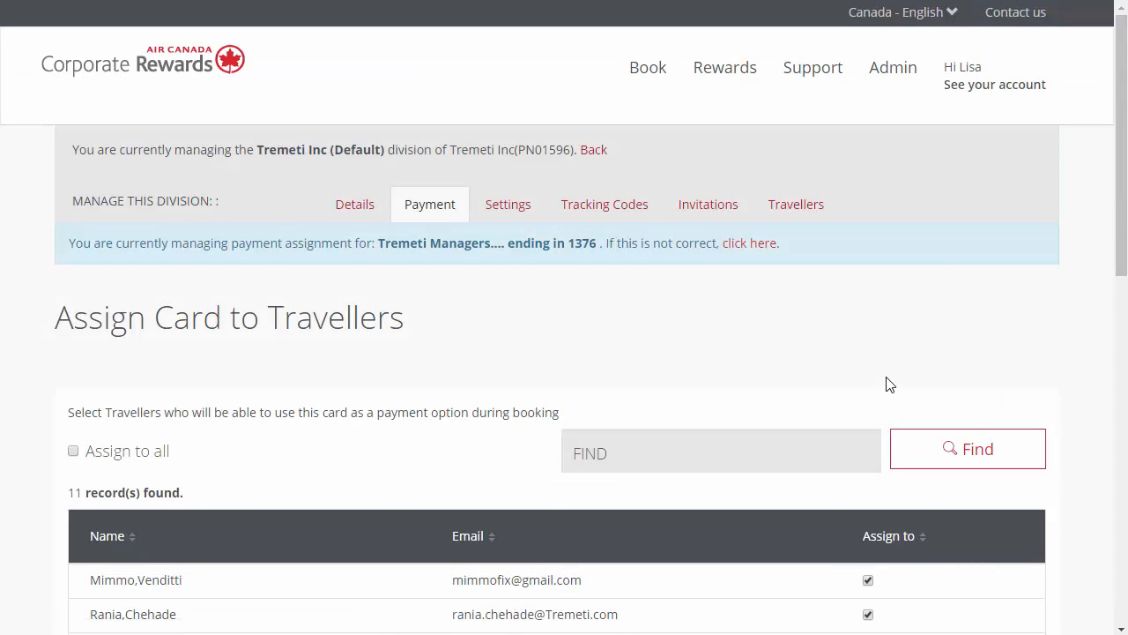
# Step: Open the form for adding a new payment card and review its card details fields
pyautogui.click(169, 319)
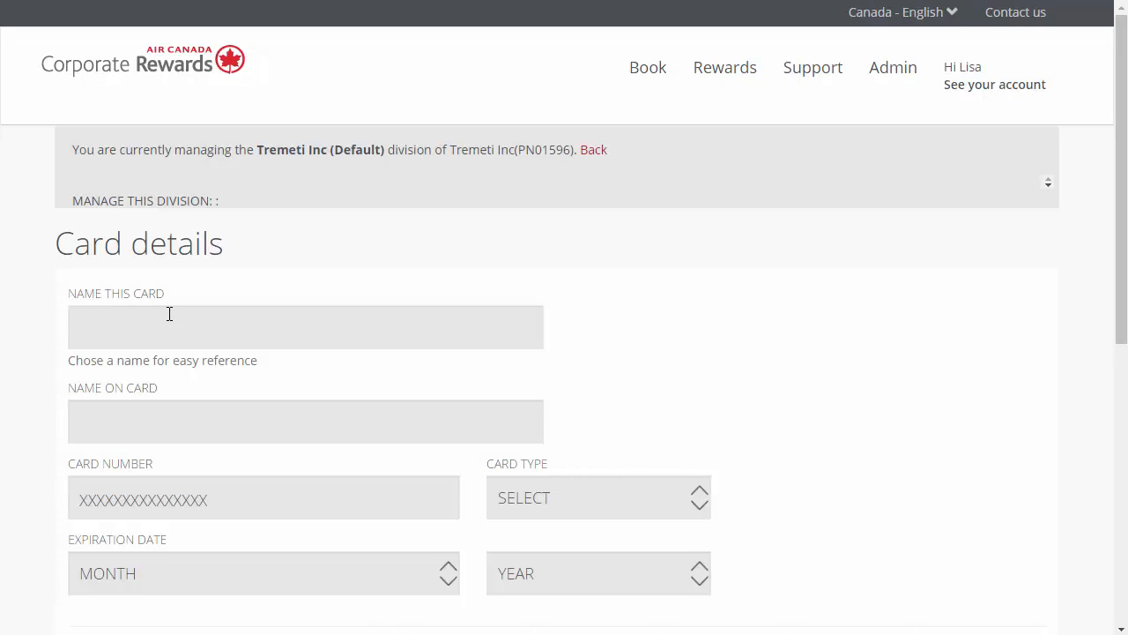
pyautogui.click(169, 314)
pyautogui.scroll(-3, 176, 318)
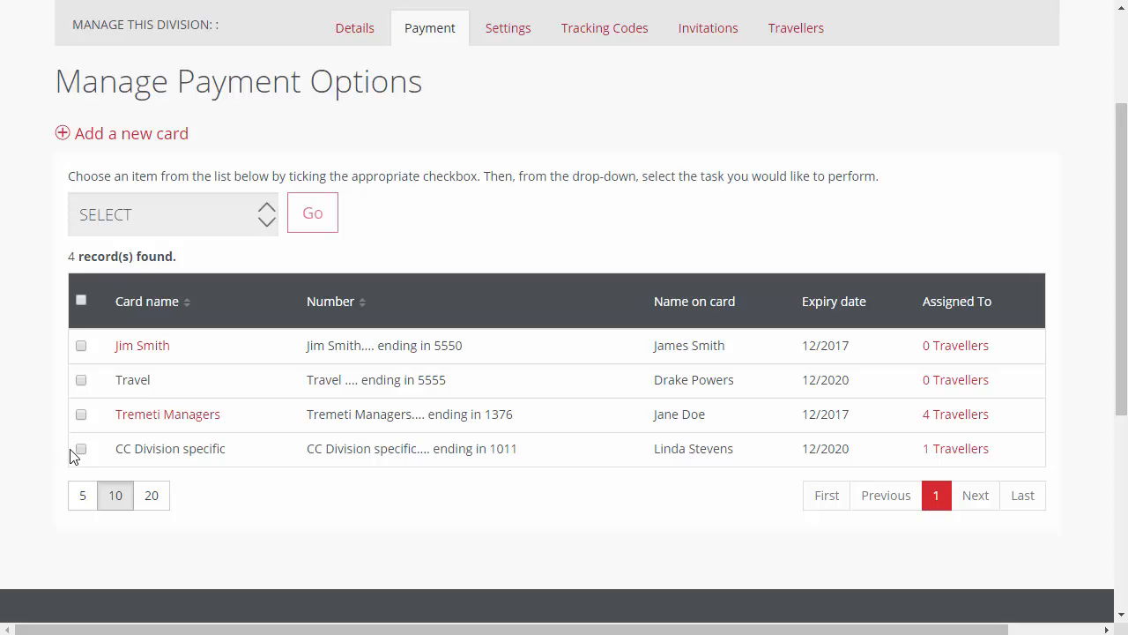
# Step: Delete the CC Division specific card from the division's payment options
pyautogui.click(80, 449)
pyautogui.click(208, 221)
pyautogui.click(212, 271)
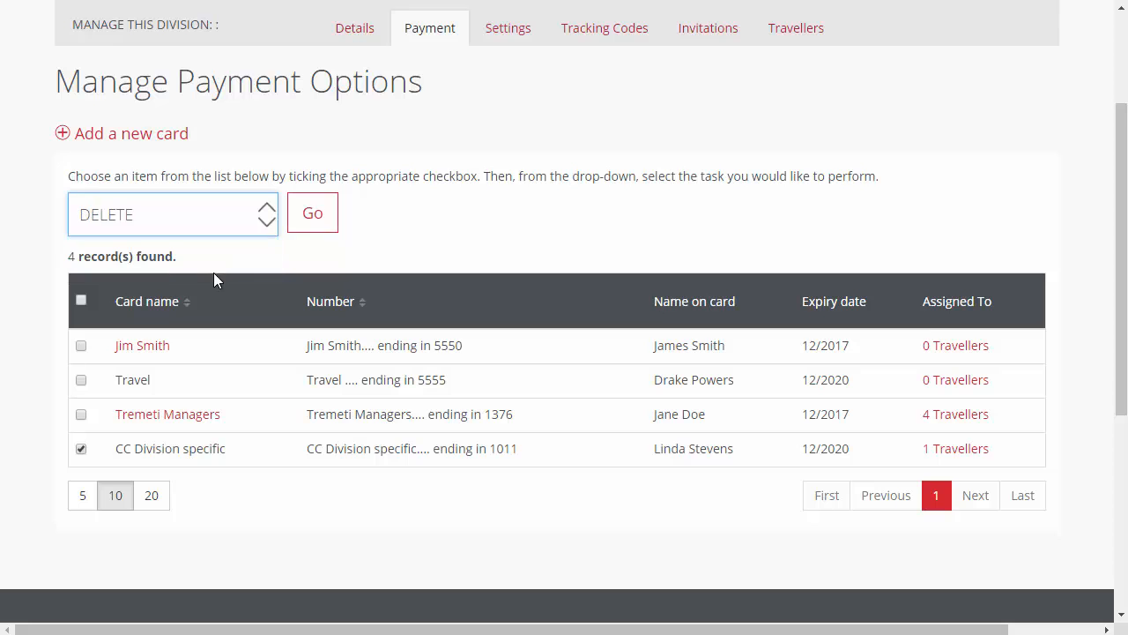
pyautogui.click(311, 212)
pyautogui.click(789, 203)
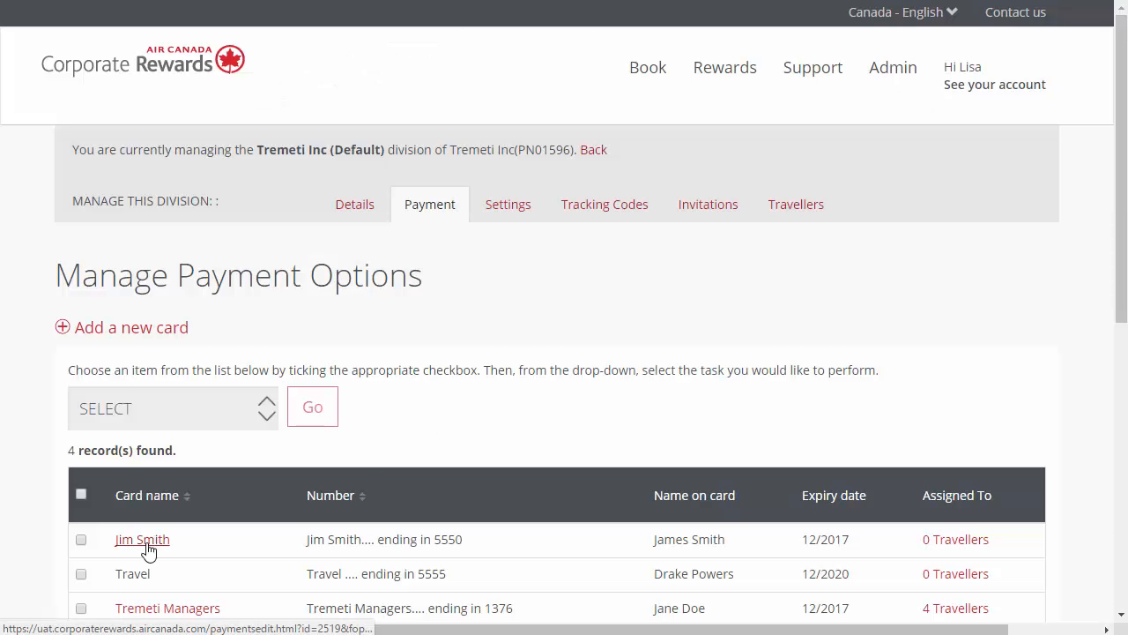
# Step: Edit the first listed payment card, replacing the cardholder's first name in the name on card, and save
pyautogui.click(145, 545)
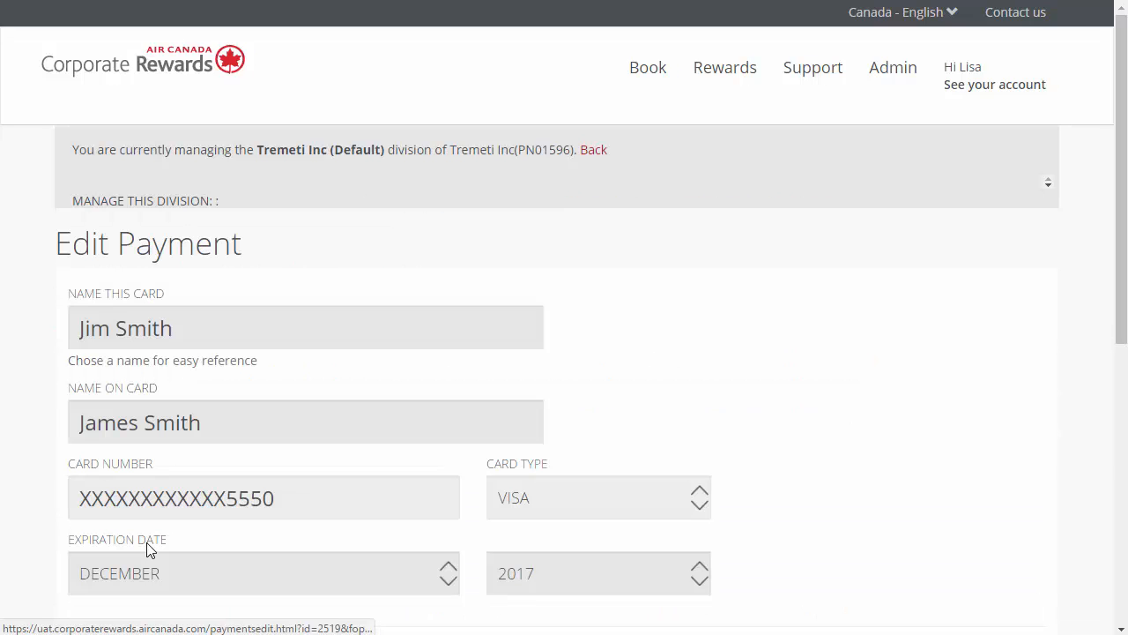
pyautogui.click(152, 410)
pyautogui.press('BackSpace')
pyautogui.press('BackSpace')
pyautogui.press('BackSpace')
pyautogui.press('BackSpace')
pyautogui.press('BackSpace')
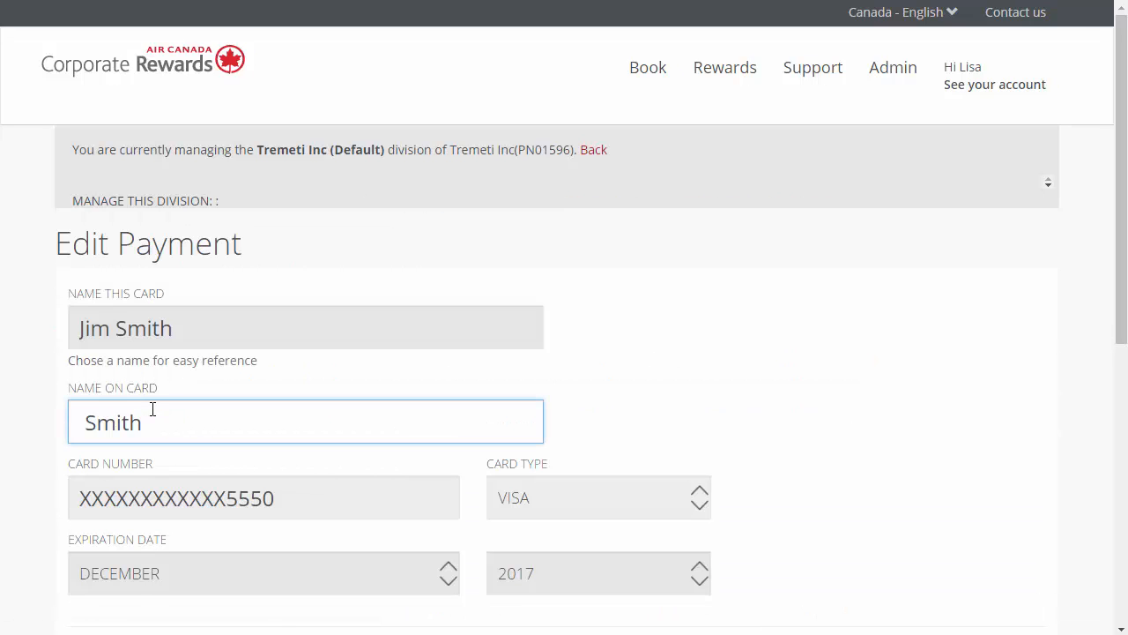
pyautogui.write('Jim')
pyautogui.scroll(-2, 152, 409)
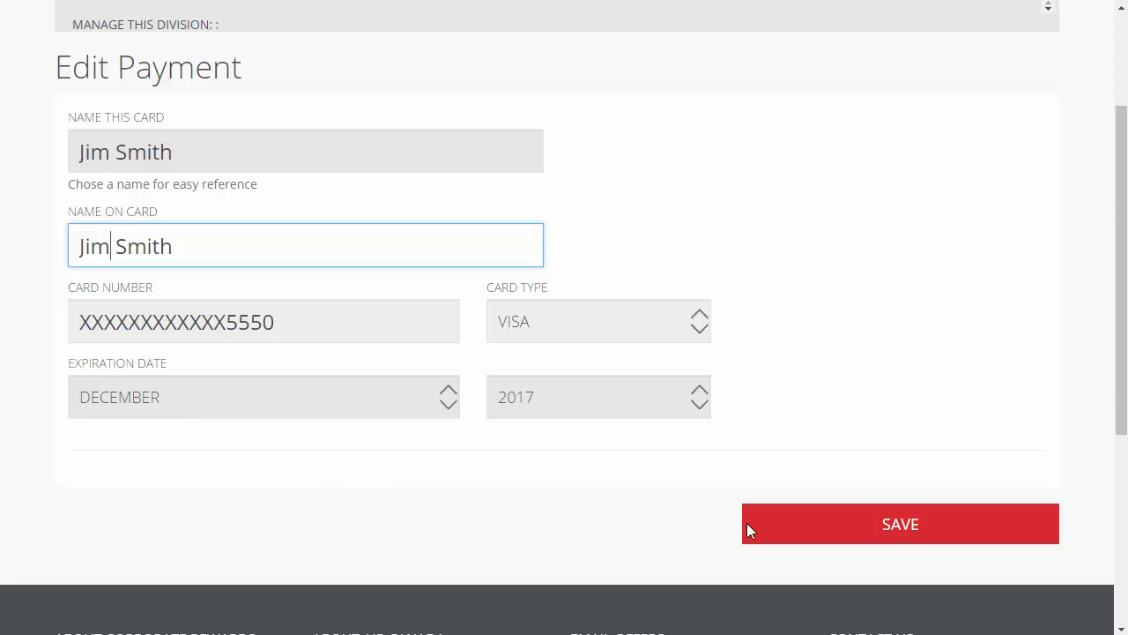
pyautogui.click(810, 522)
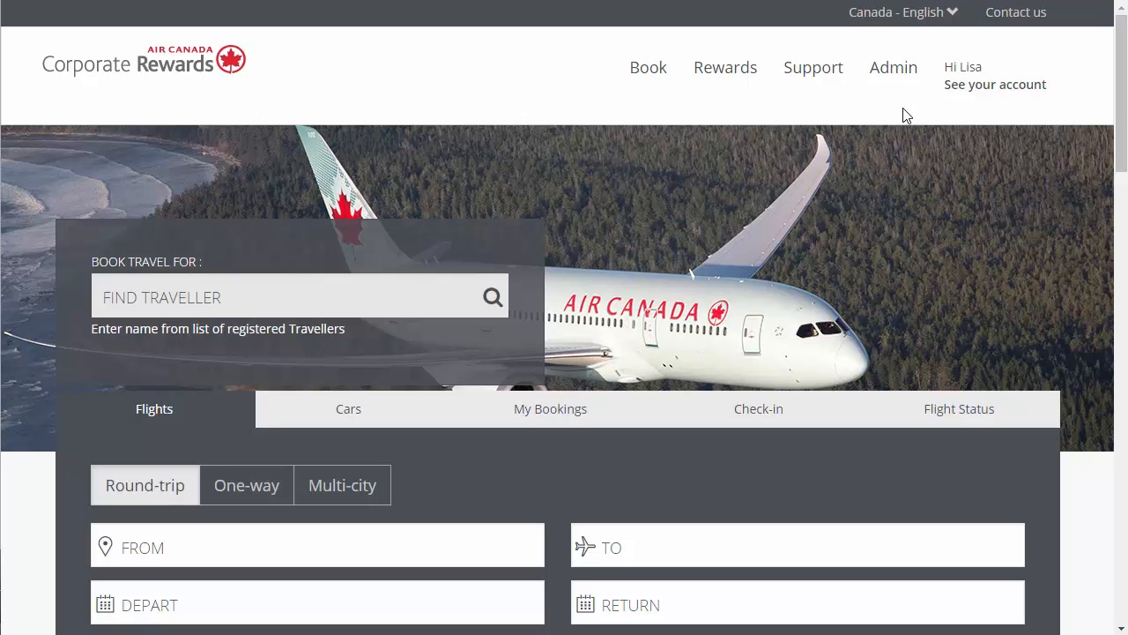
# Step: Add a single traveller with their name and email, enable Send password, keep division Tremeti Inc (Default) and No Administrator Role, and save
pyautogui.click(899, 76)
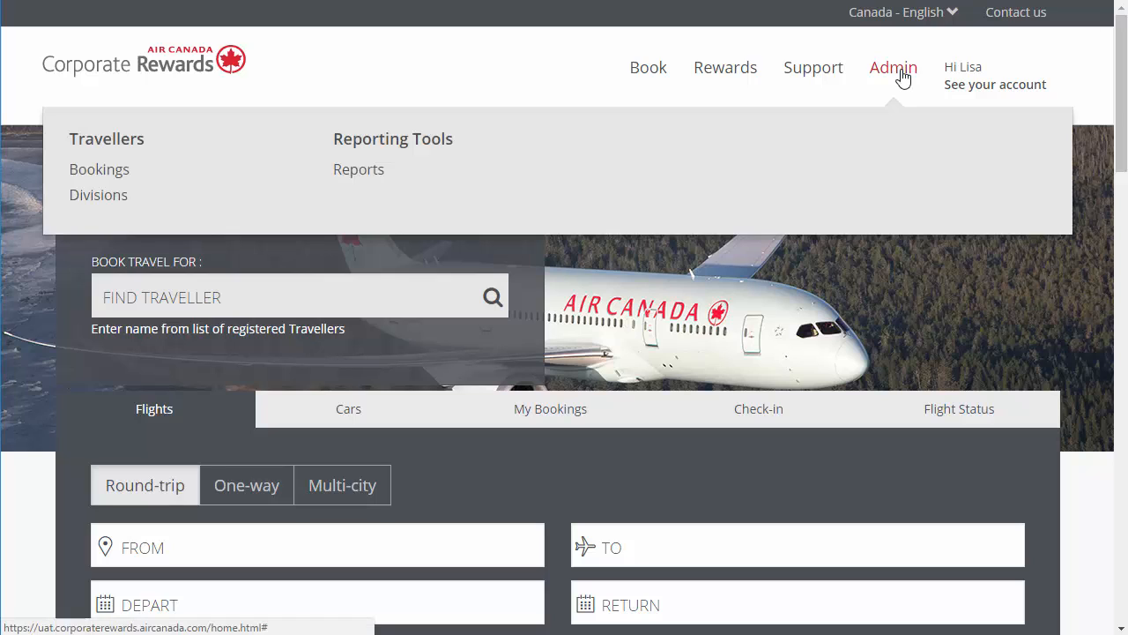
pyautogui.click(116, 144)
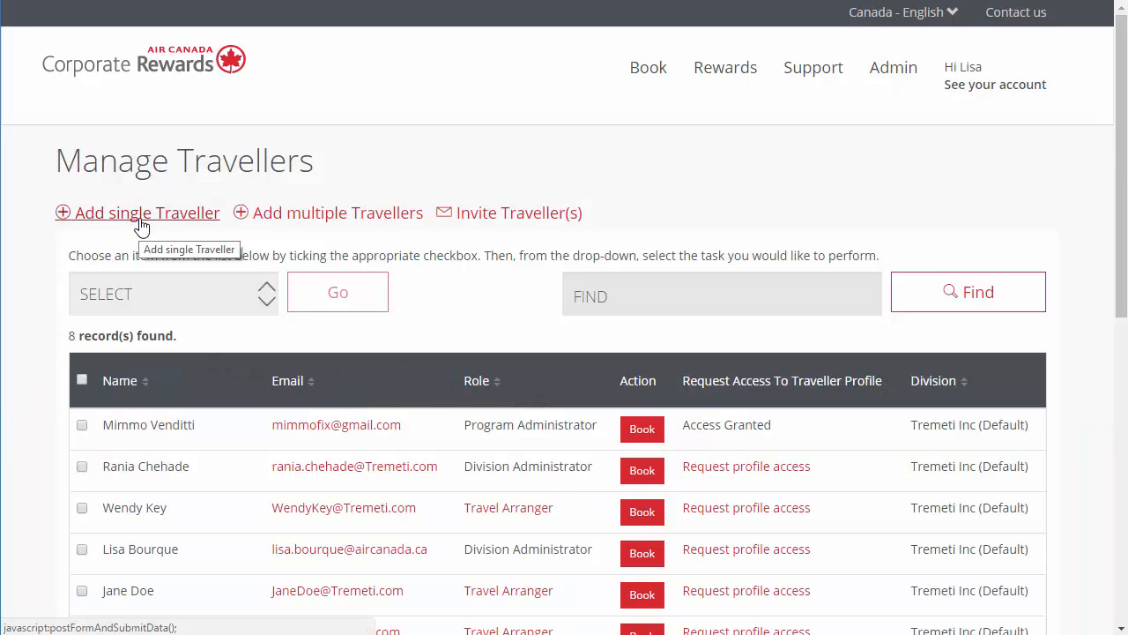
pyautogui.click(141, 220)
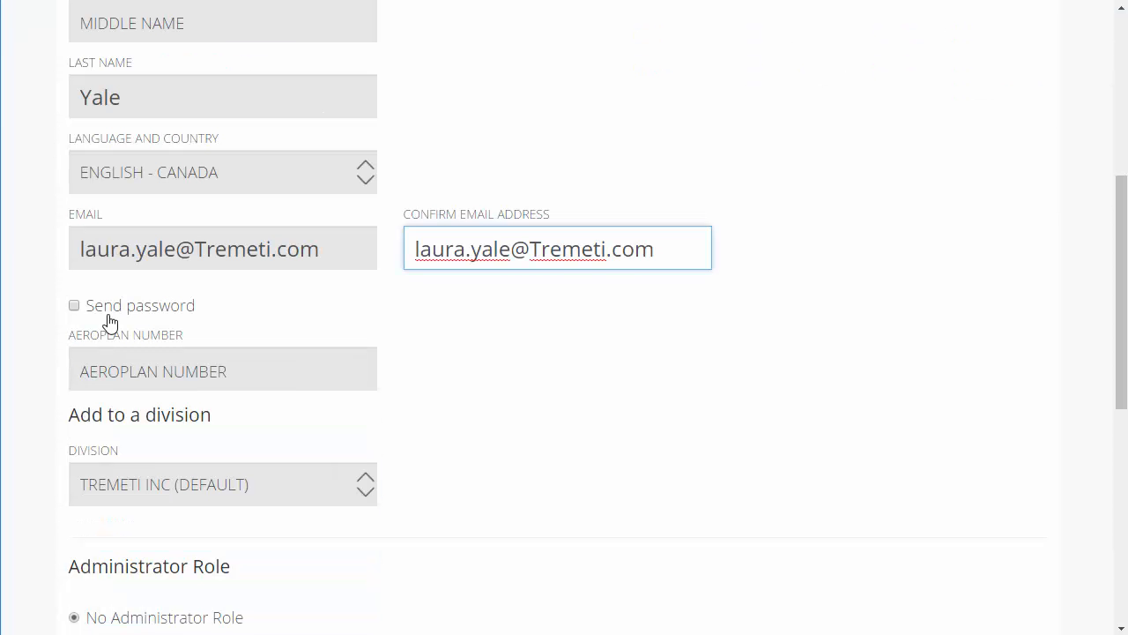
pyautogui.click(76, 307)
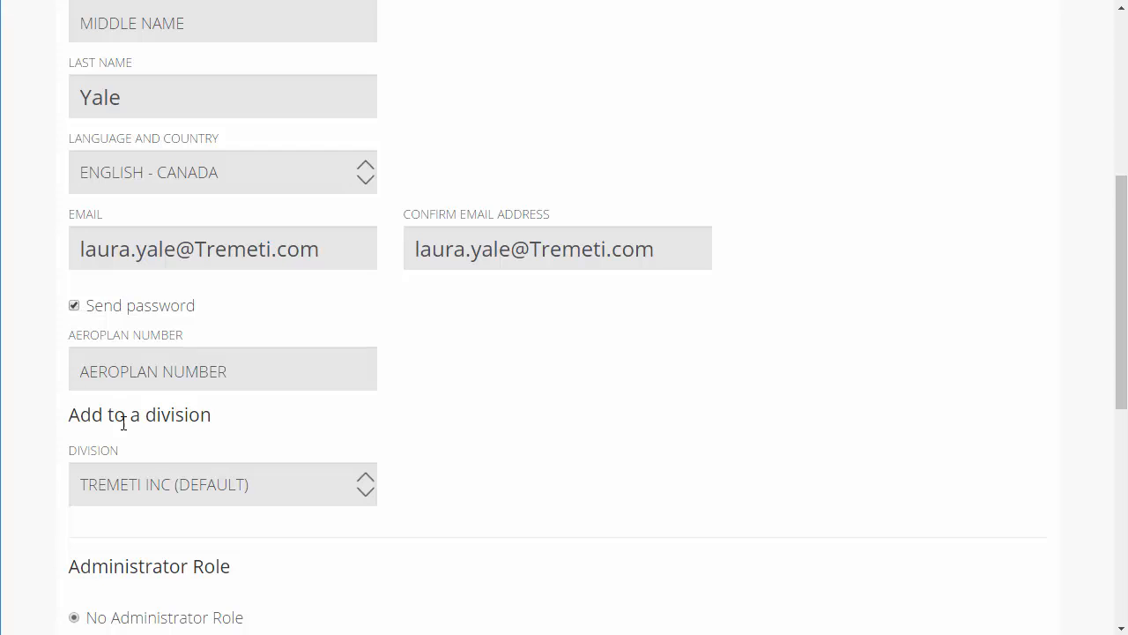
pyautogui.click(211, 501)
pyautogui.scroll(-2, 238, 527)
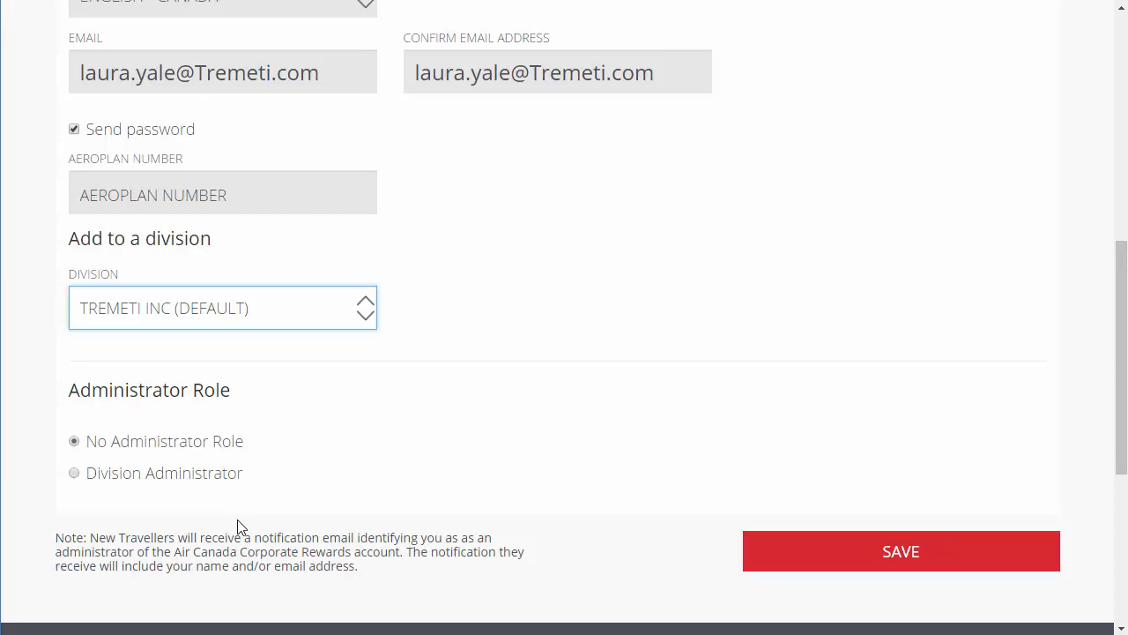
pyautogui.click(855, 567)
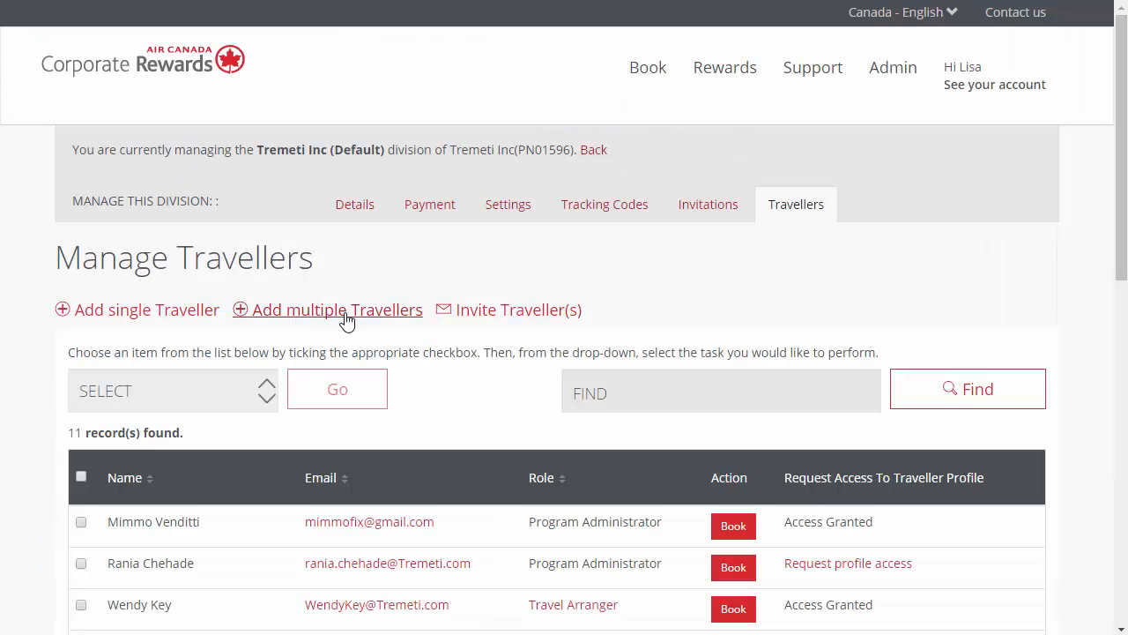
# Step: Add multiple travellers by uploading the Load 4 users document for All Divisions with Send password enabled
pyautogui.click(346, 316)
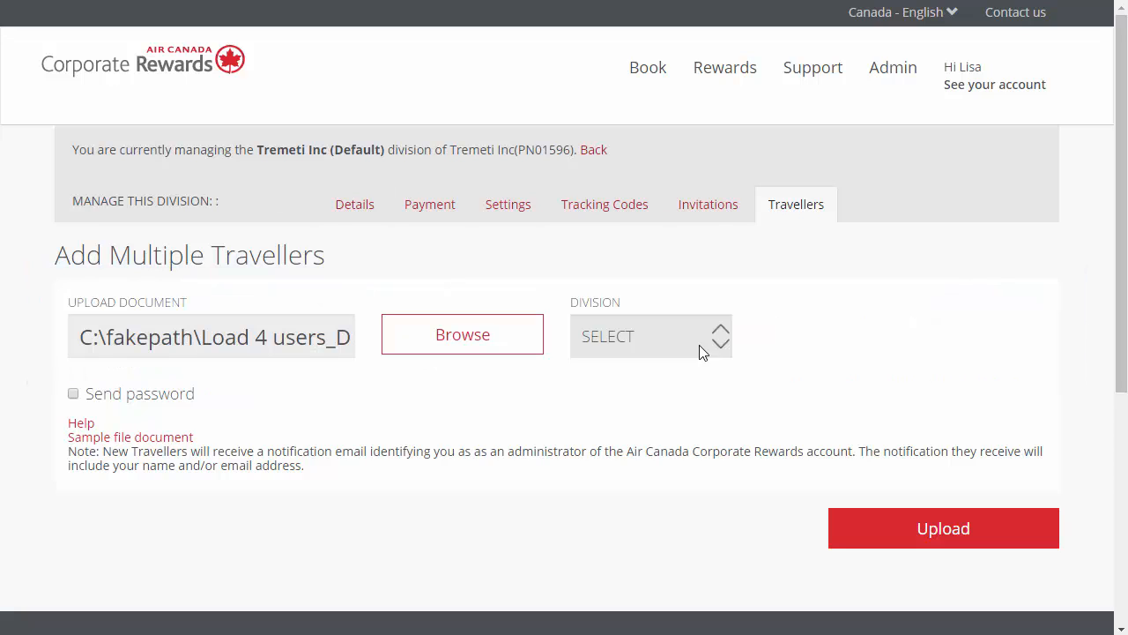
pyautogui.click(699, 344)
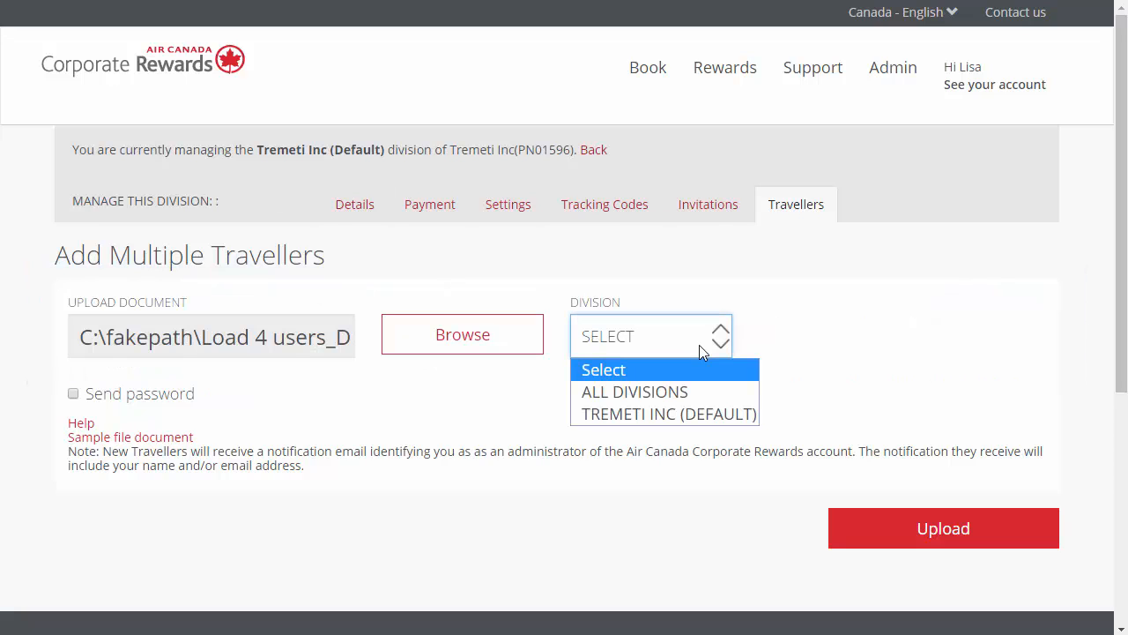
pyautogui.click(681, 393)
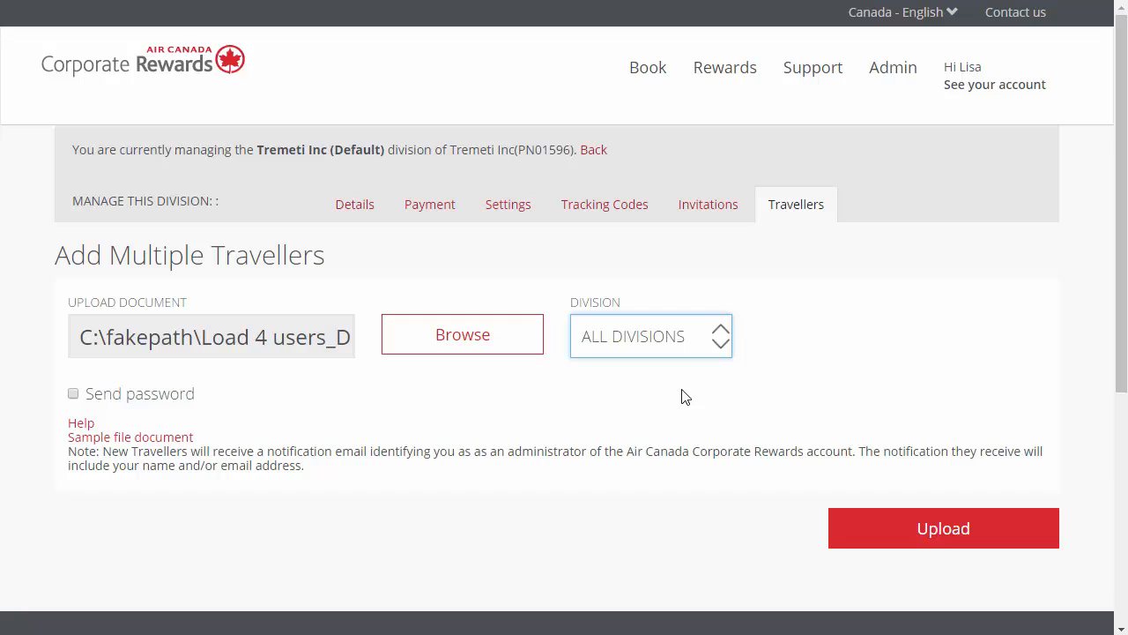
pyautogui.click(73, 396)
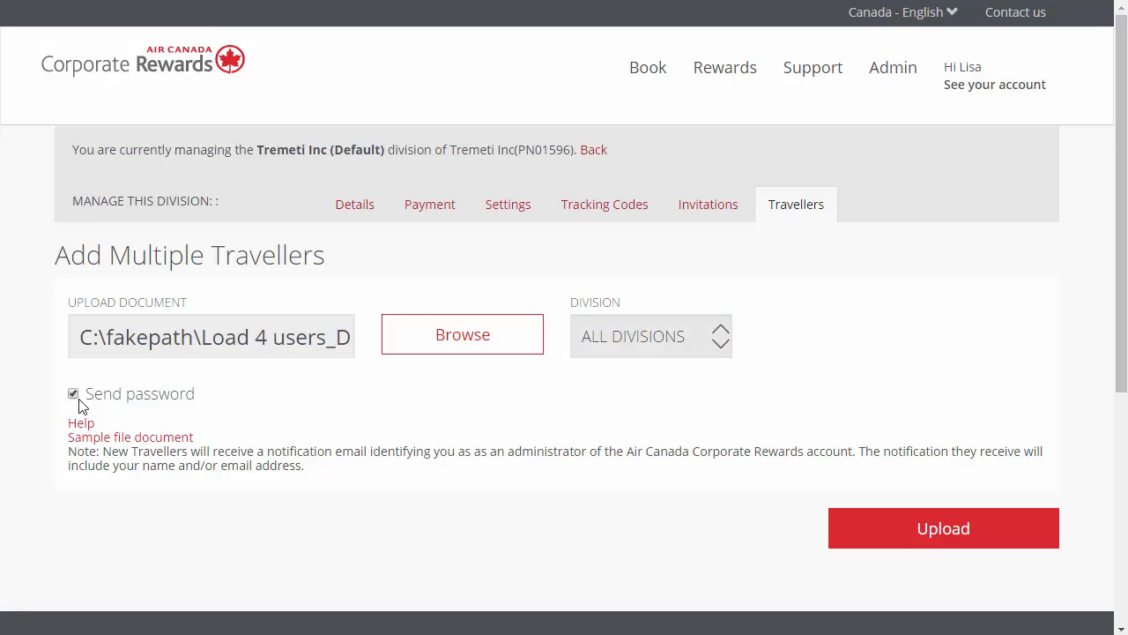
pyautogui.click(925, 534)
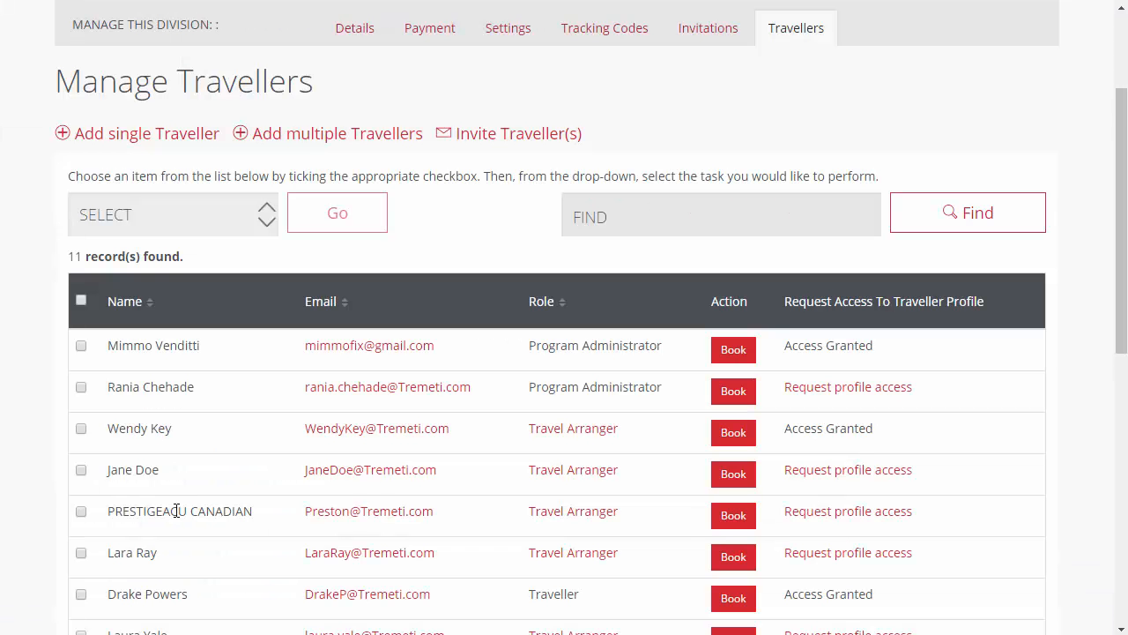
# Step: Send a password to the sixth traveller in the Manage Travellers list and confirm
pyautogui.click(81, 554)
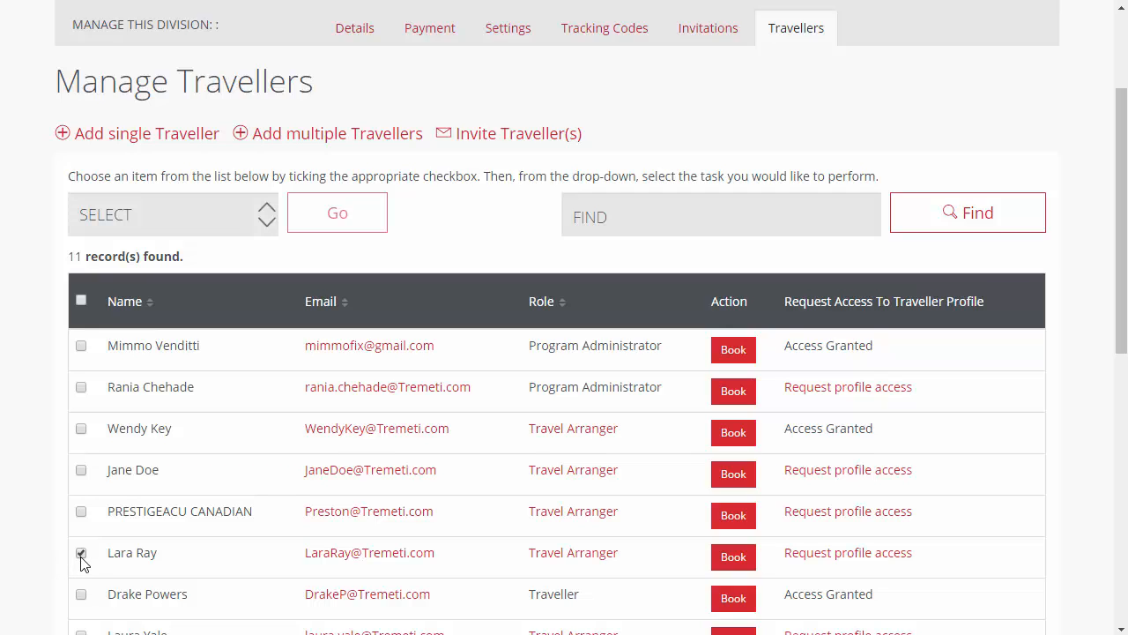
pyautogui.click(223, 228)
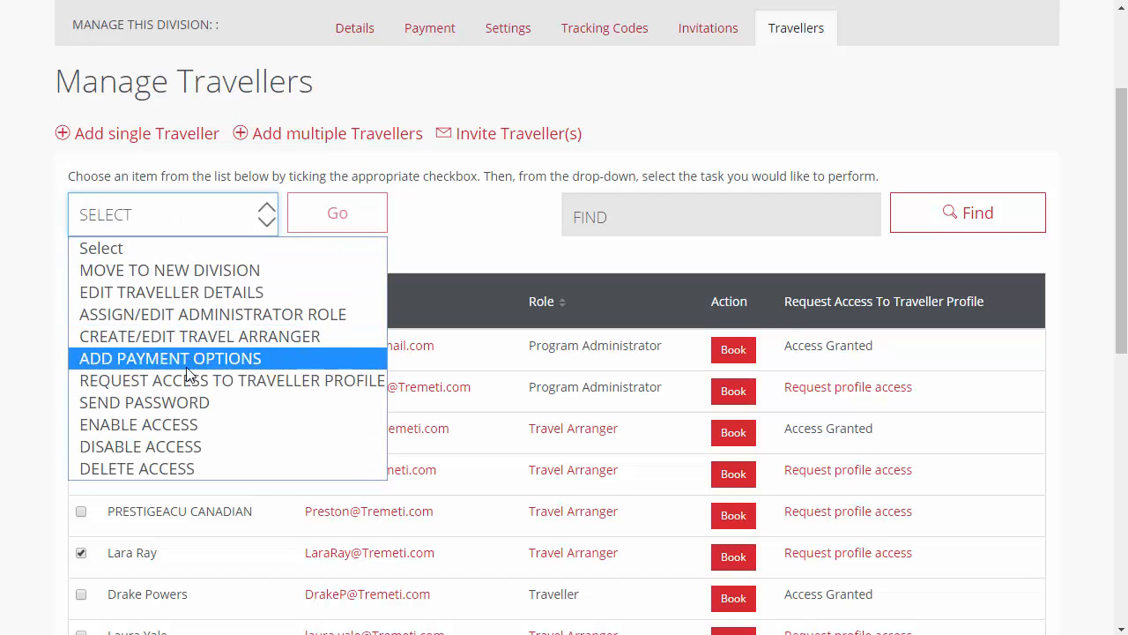
pyautogui.click(170, 403)
pyautogui.click(361, 215)
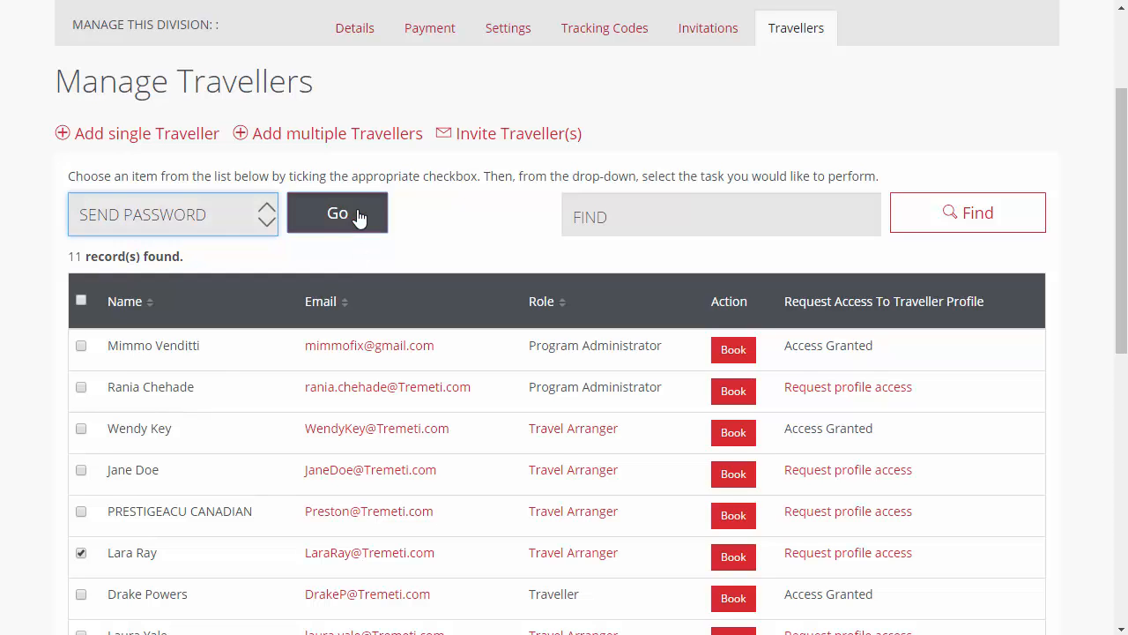
pyautogui.click(797, 229)
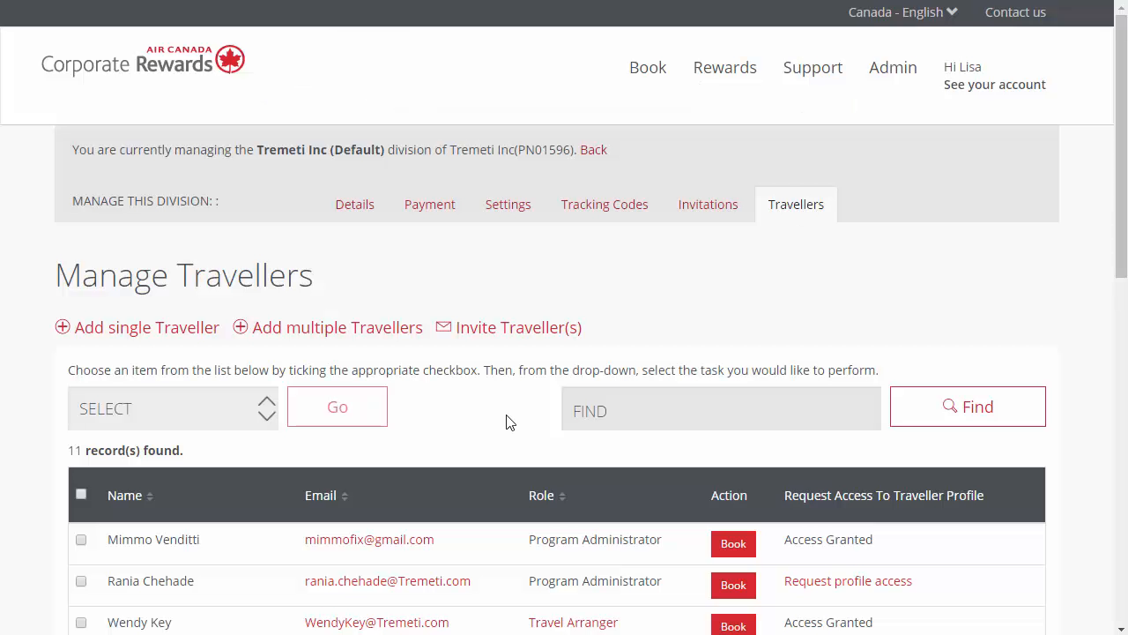
# Step: Invite a traveller with their email and full name to division Tremeti Inc (Default) as Travel Arranger, and send the invitation
pyautogui.click(538, 334)
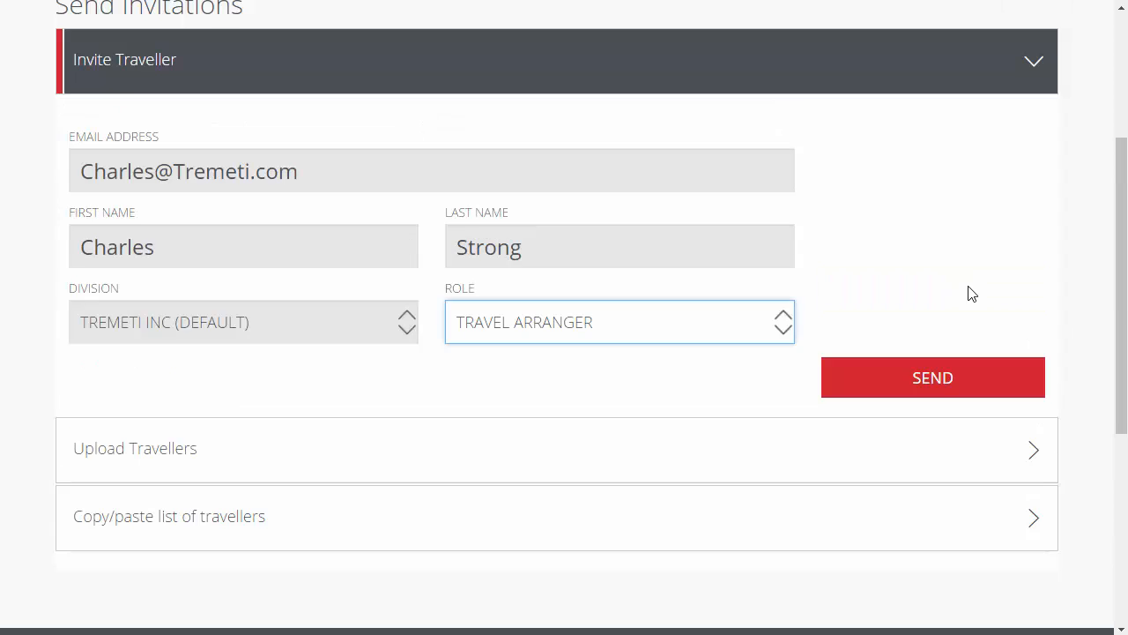
pyautogui.click(996, 377)
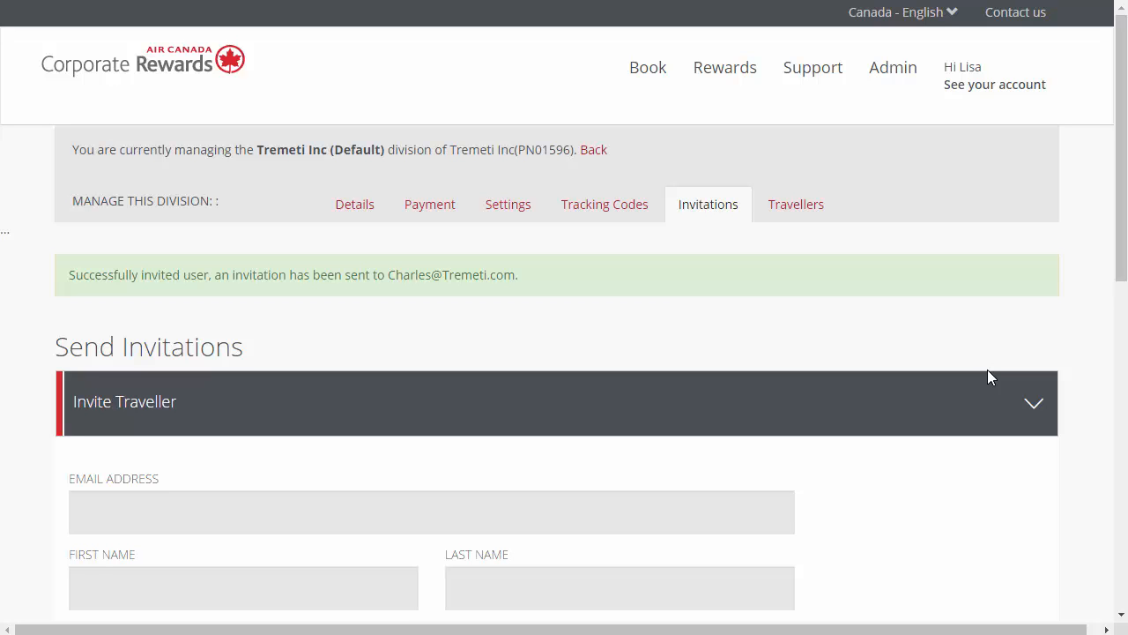
# Step: Assign the Division Administrator role to the third traveller in the division's list and save
pyautogui.click(796, 204)
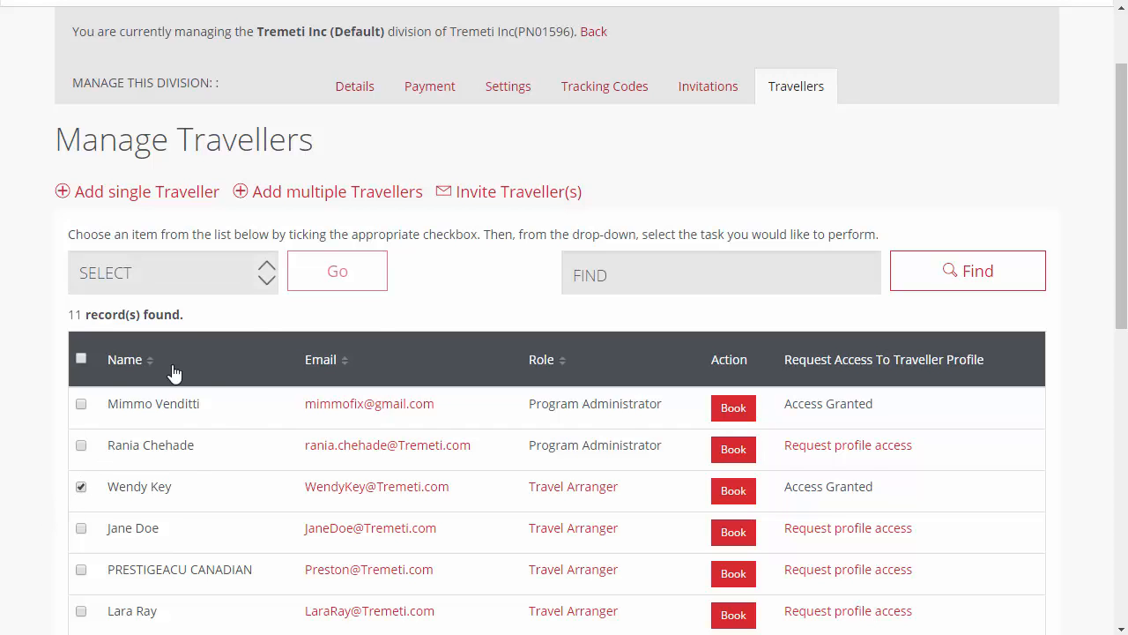
pyautogui.click(231, 282)
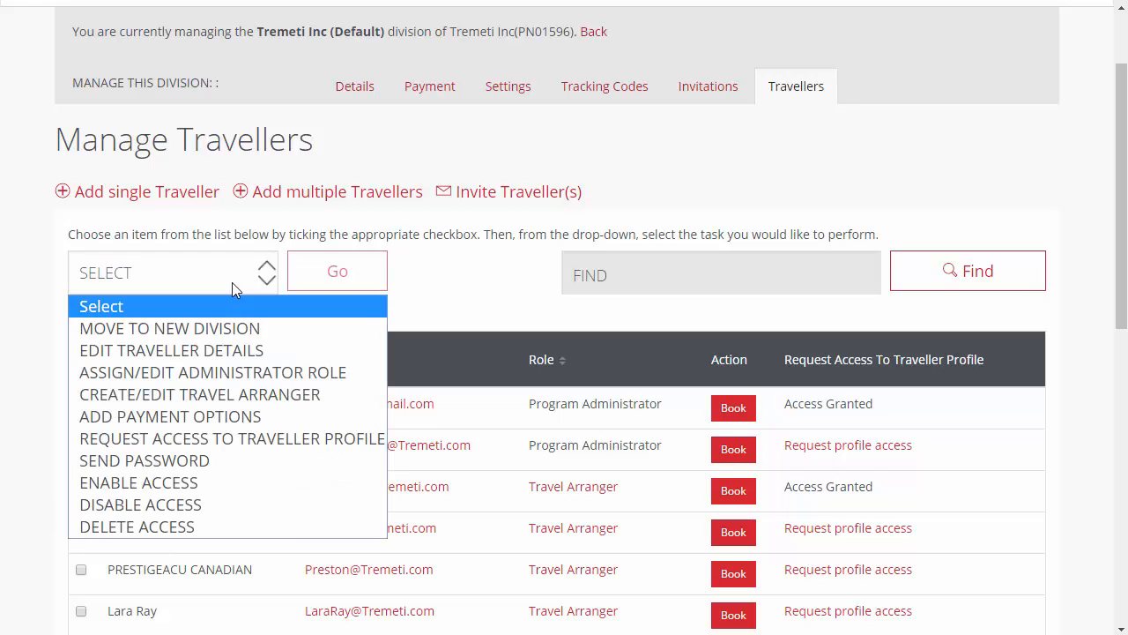
pyautogui.click(219, 373)
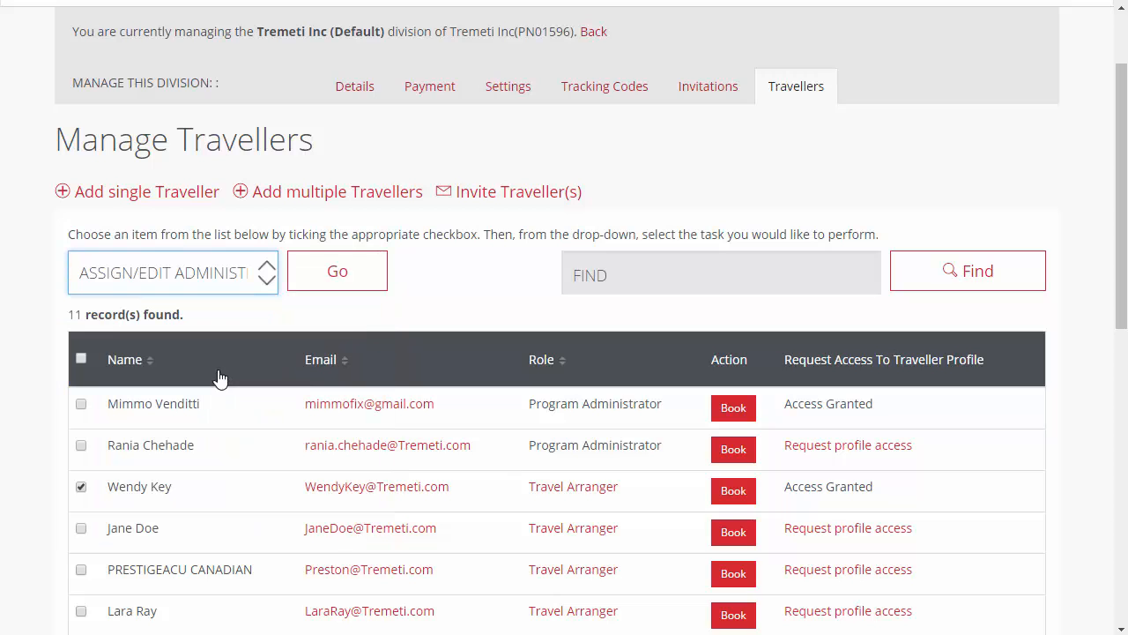
pyautogui.click(303, 284)
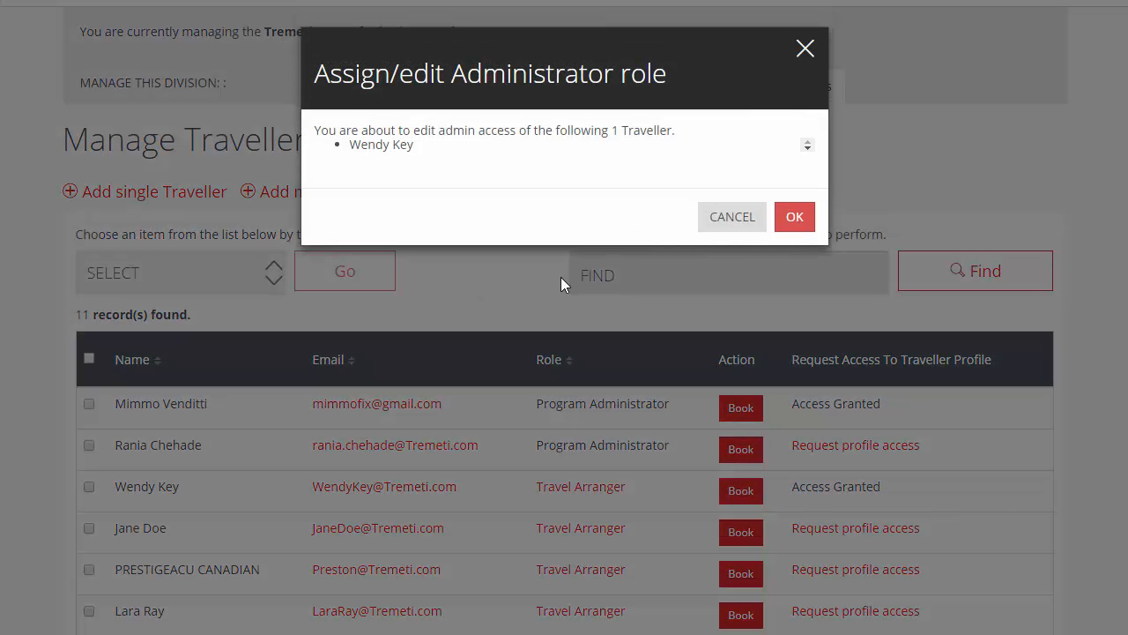
pyautogui.click(791, 225)
pyautogui.scroll(-8, 622, 365)
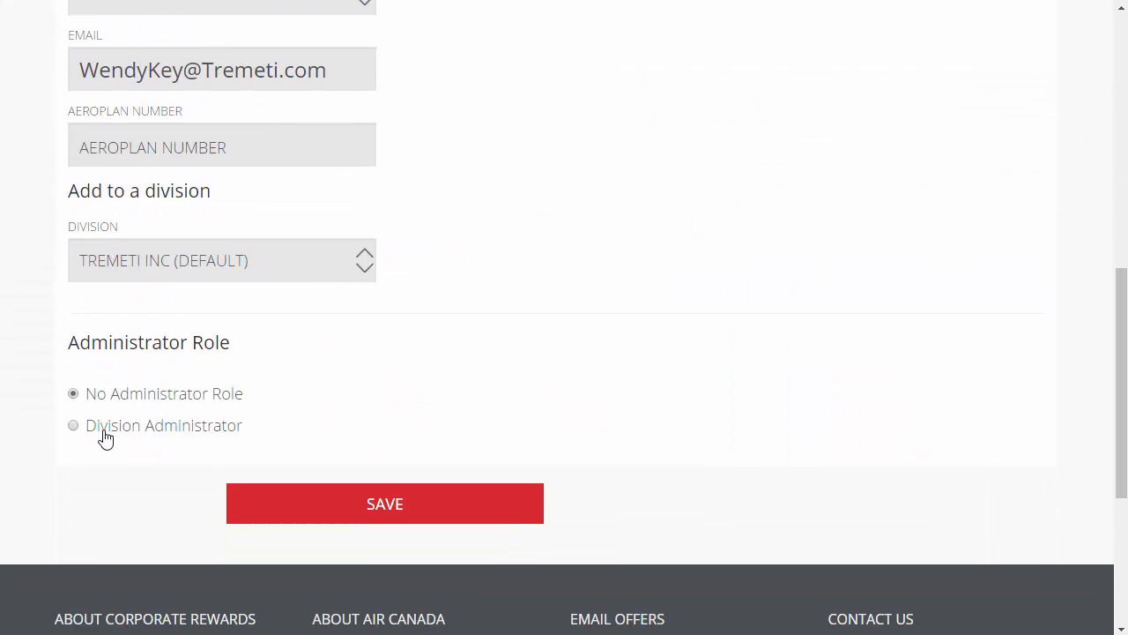
pyautogui.click(76, 428)
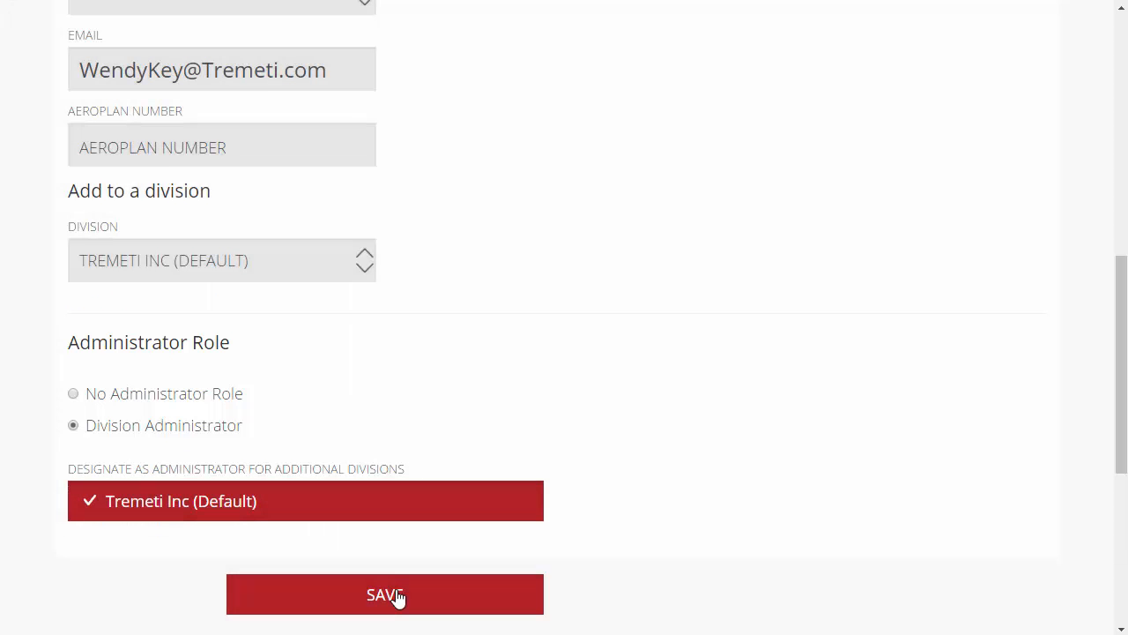
pyautogui.click(397, 597)
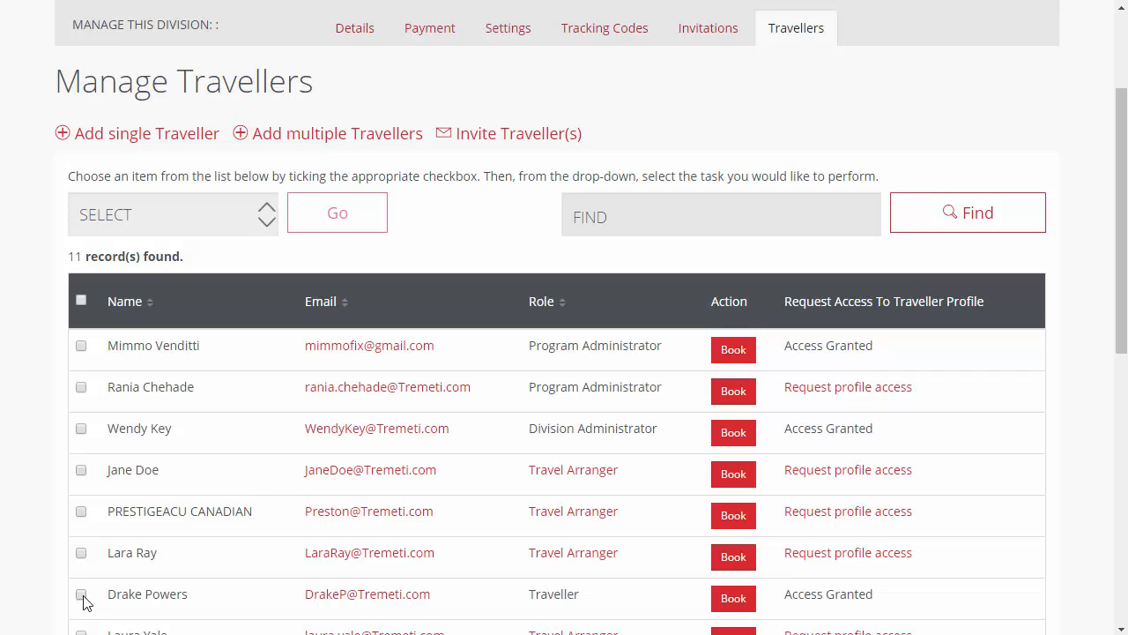
# Step: Use Create/Edit Travel Arranger to give the seventh listed traveller the Travel Arranger role, and confirm
pyautogui.click(222, 219)
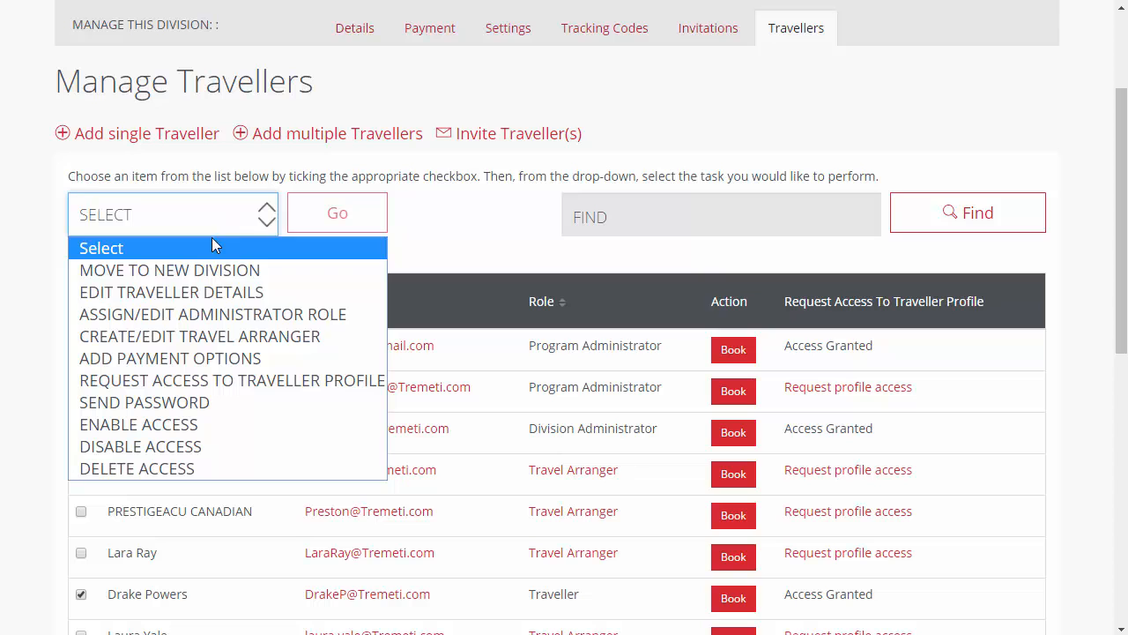
pyautogui.click(195, 339)
pyautogui.click(308, 222)
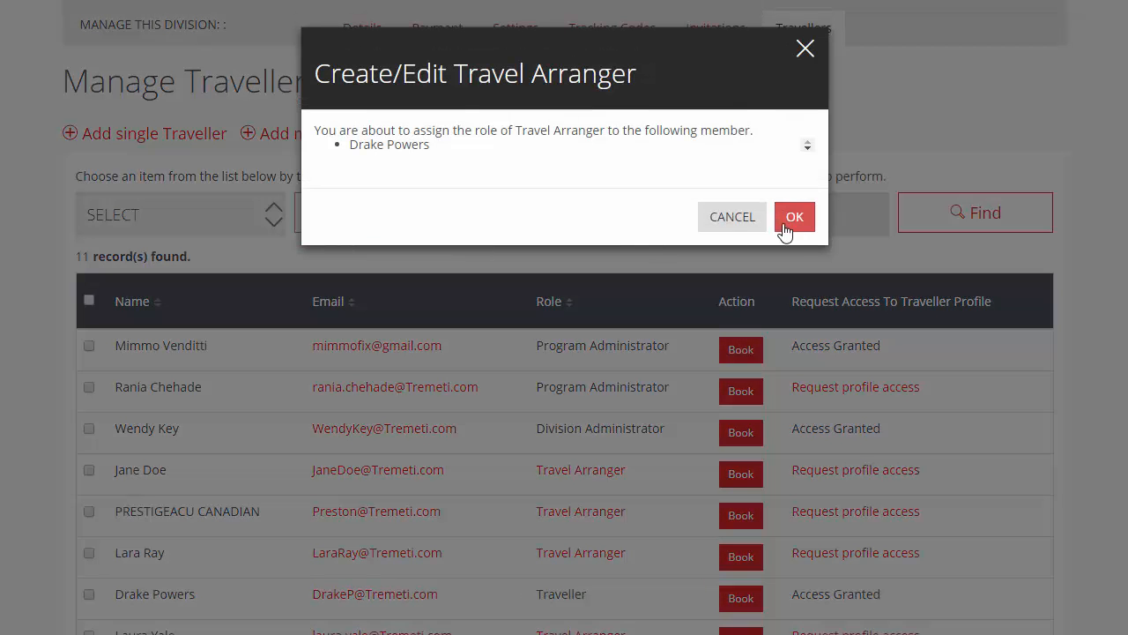
pyautogui.click(784, 226)
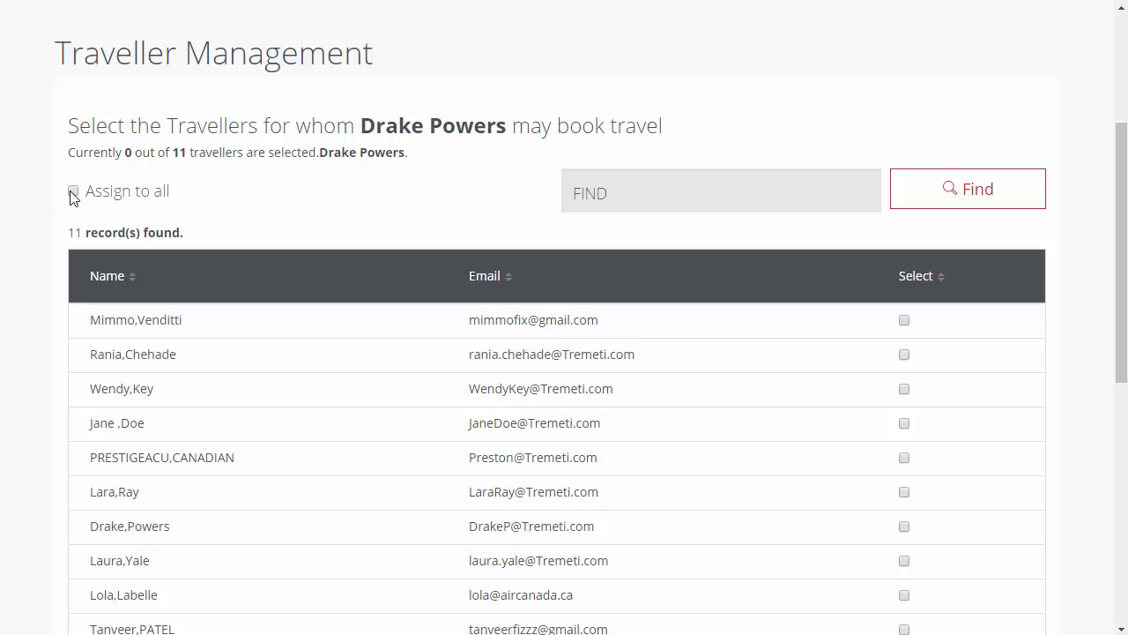
# Step: Authorize the travel arranger to book for only the first three listed travellers and save the changes
pyautogui.click(73, 192)
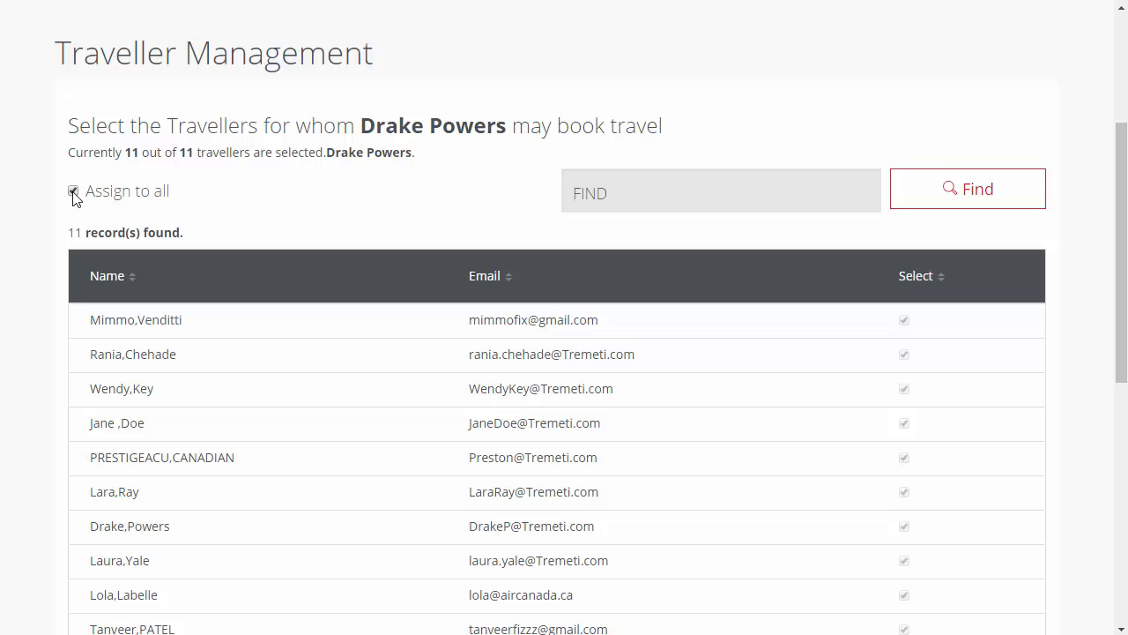
pyautogui.click(73, 192)
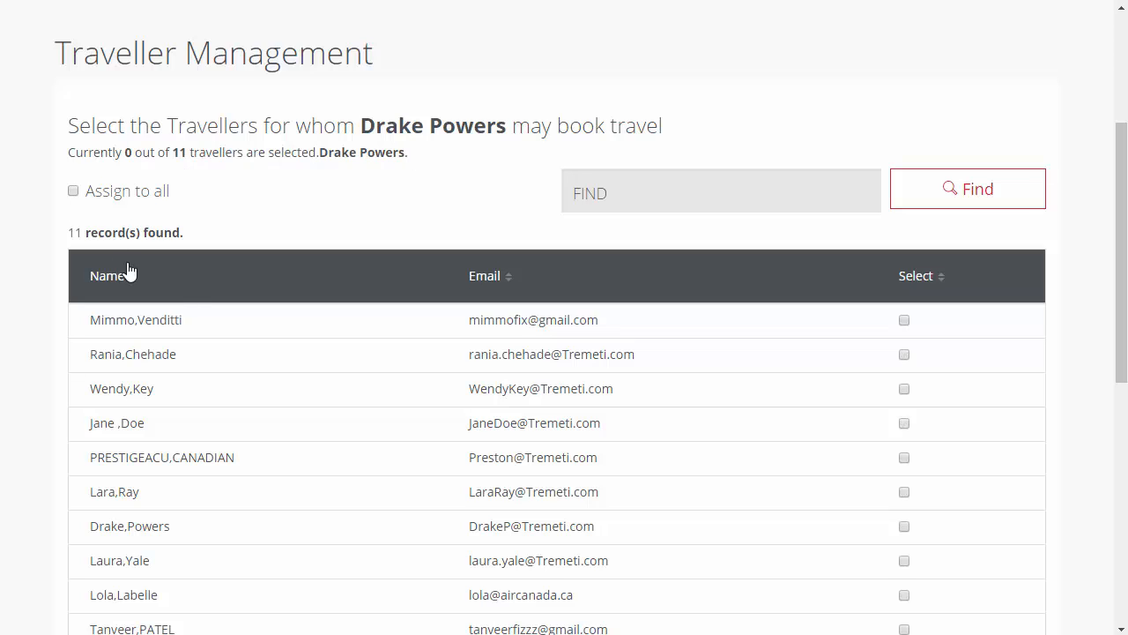
pyautogui.click(904, 321)
pyautogui.click(905, 354)
pyautogui.click(905, 389)
pyautogui.scroll(-4, 926, 415)
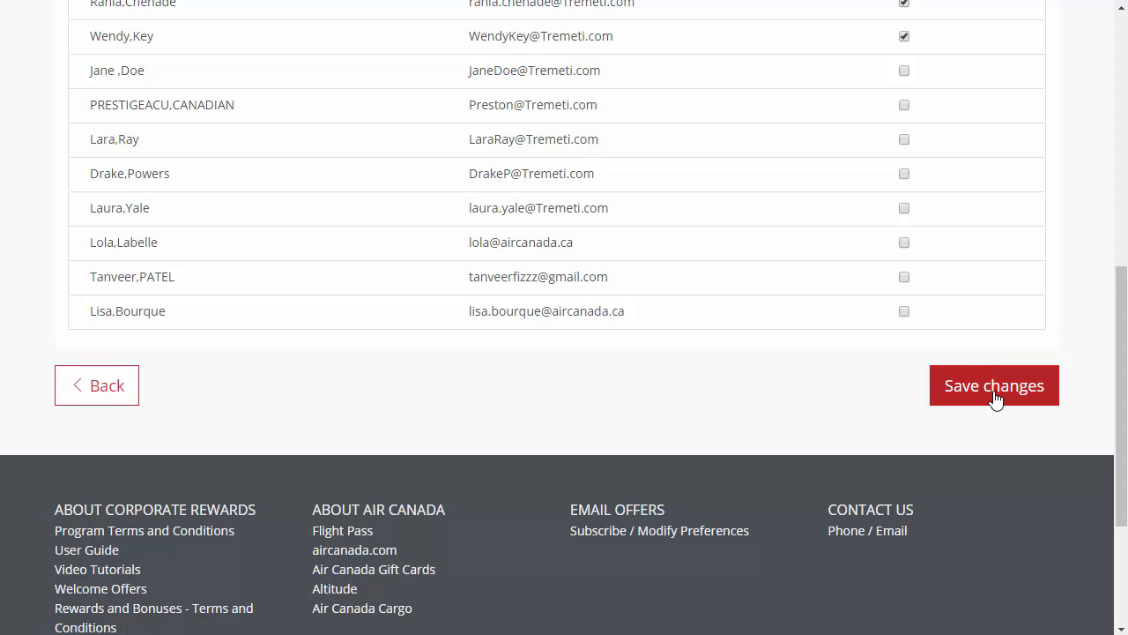
pyautogui.click(994, 395)
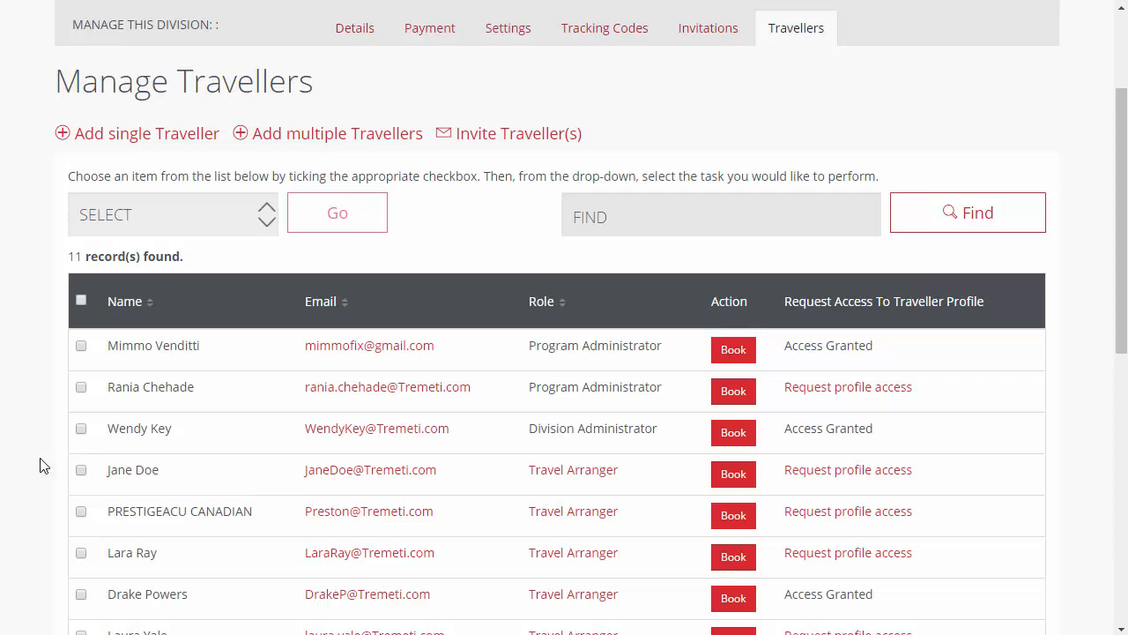
# Step: Move the fourth listed traveller to the division Tremeti Inc (Default) and confirm
pyautogui.click(211, 219)
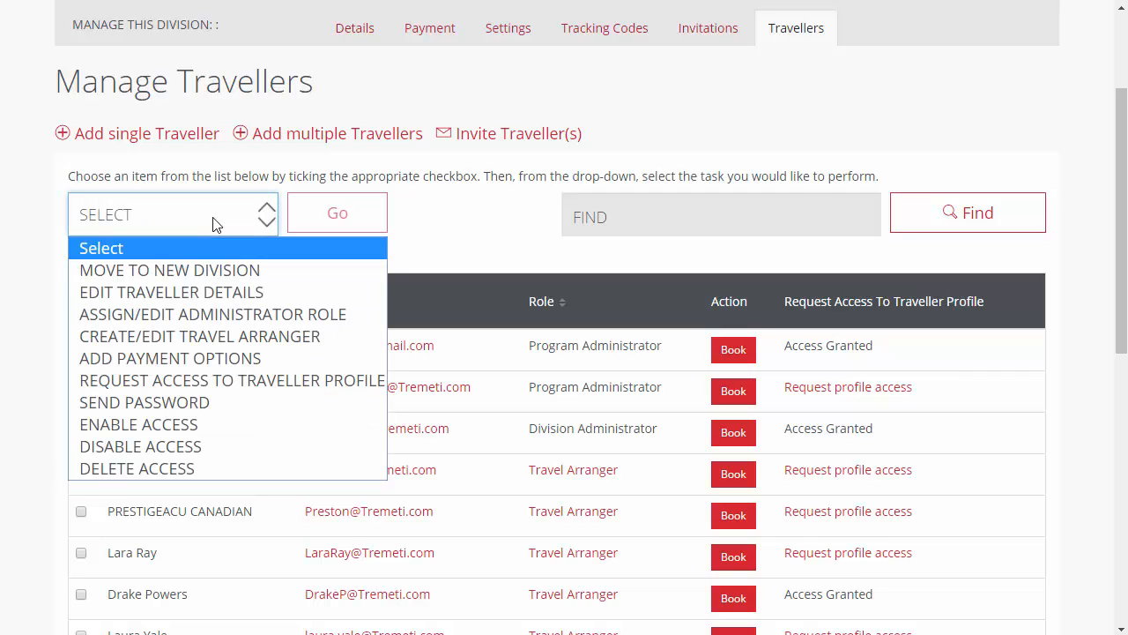
pyautogui.click(217, 275)
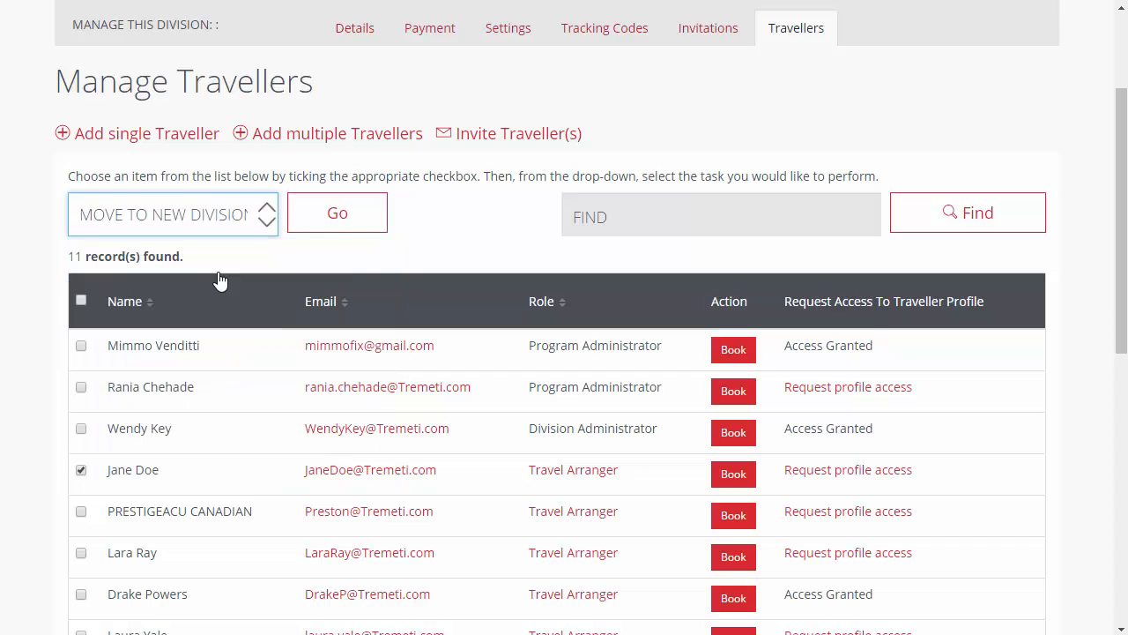
pyautogui.click(339, 208)
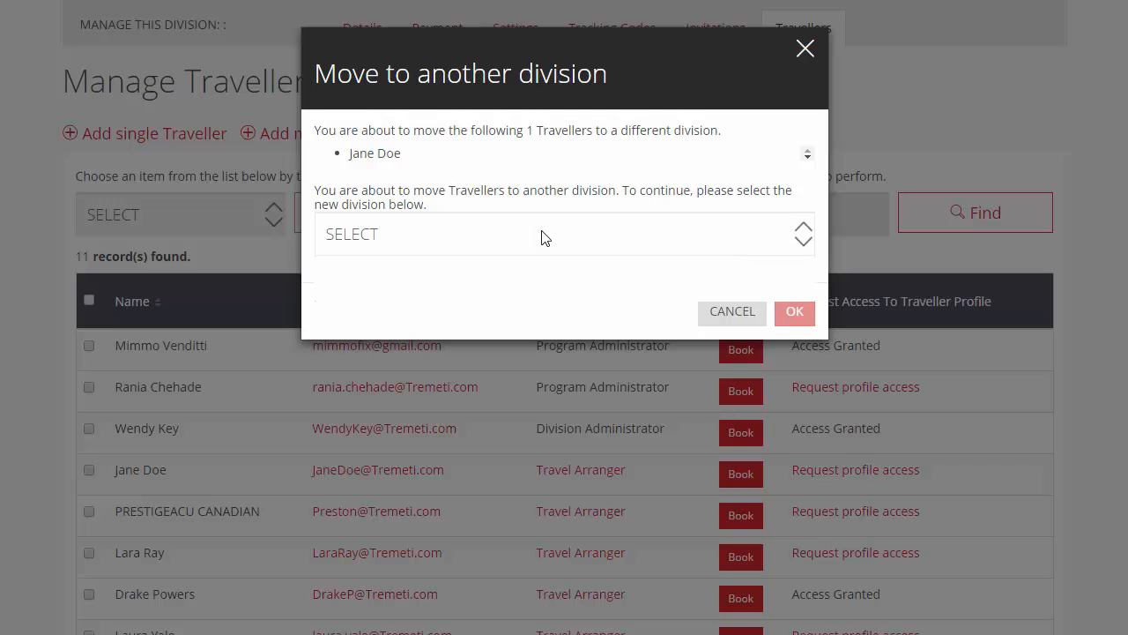
pyautogui.click(541, 233)
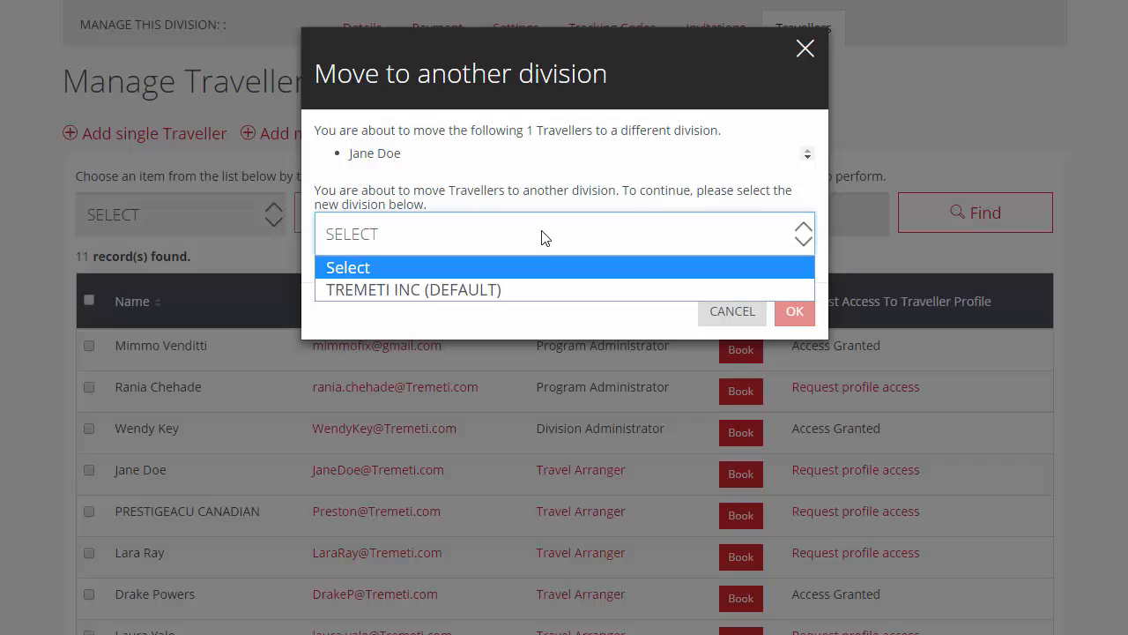
pyautogui.click(537, 290)
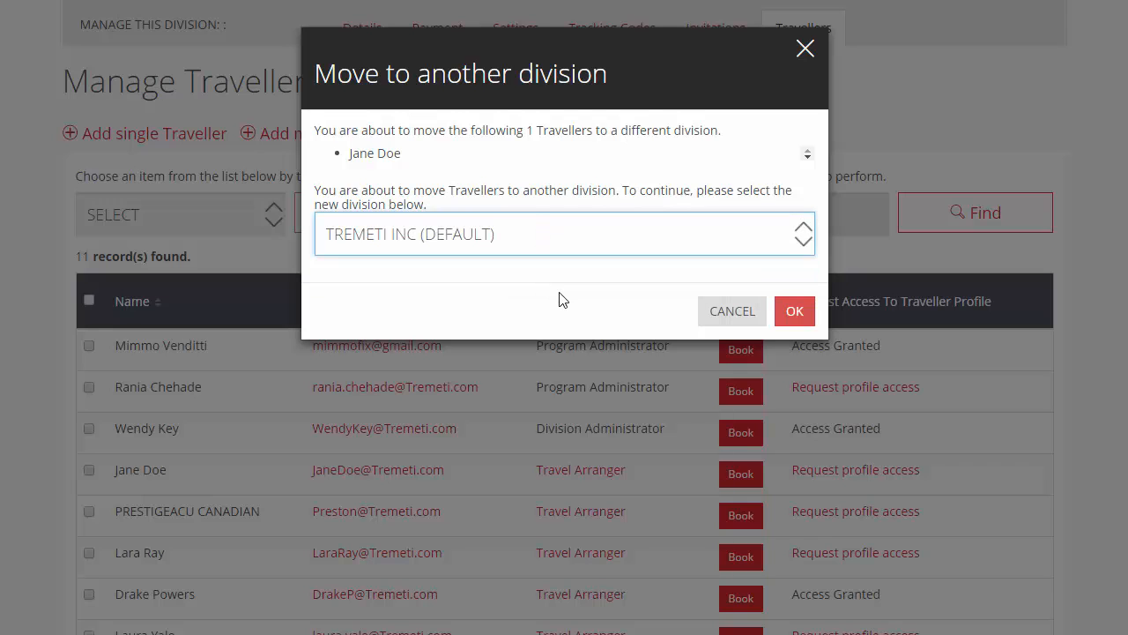
pyautogui.click(796, 313)
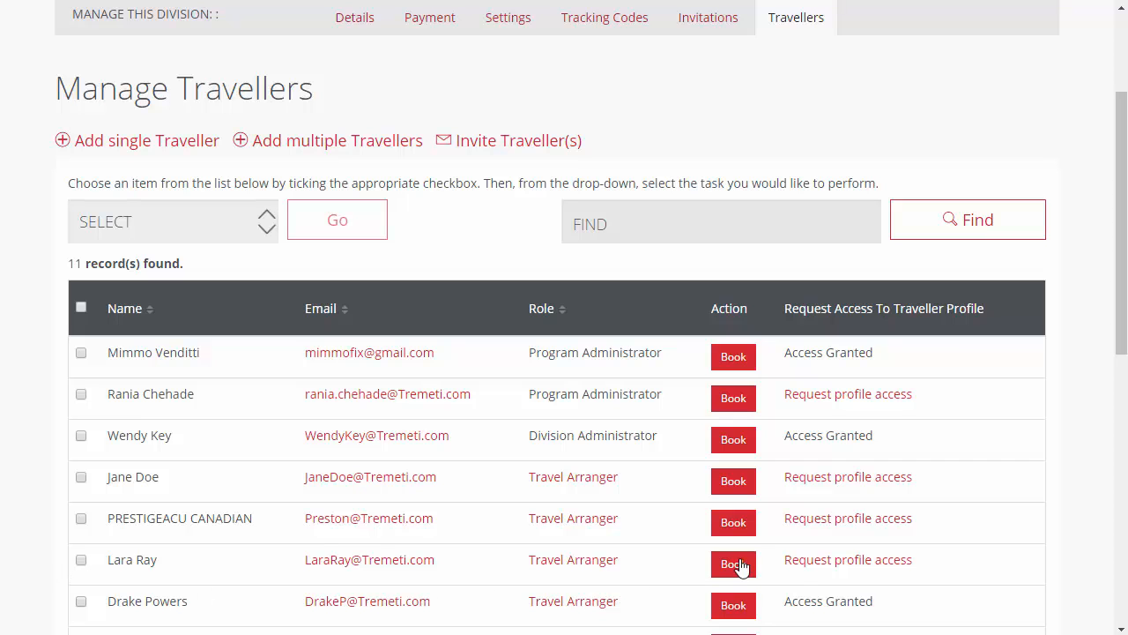
# Step: Request profile access for the sixth listed traveller and confirm the request
pyautogui.click(807, 568)
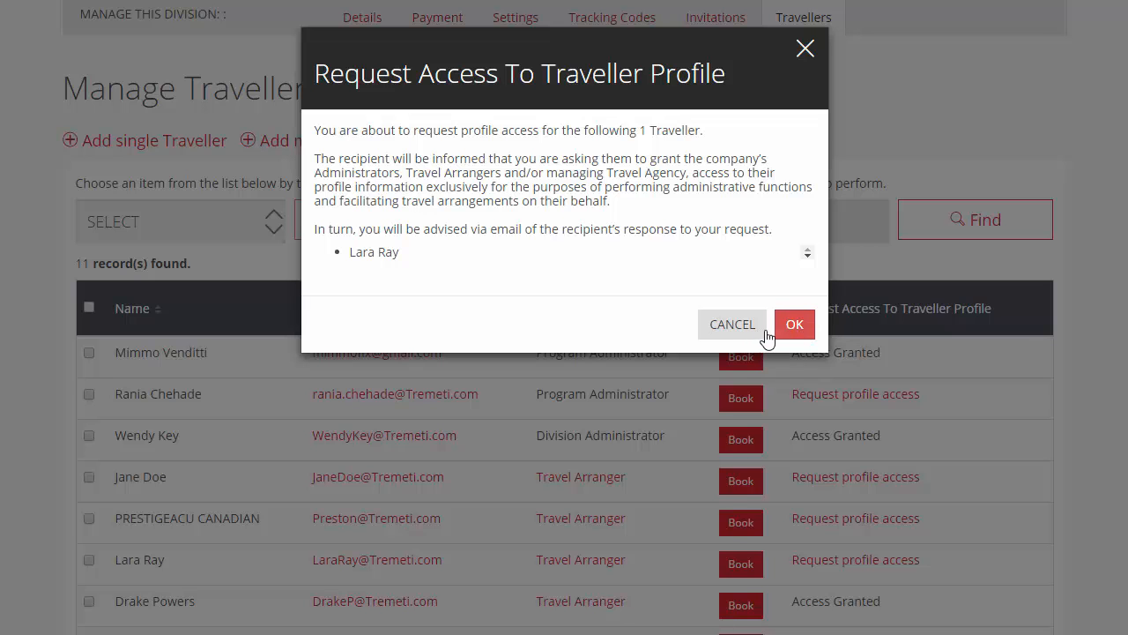
pyautogui.click(793, 327)
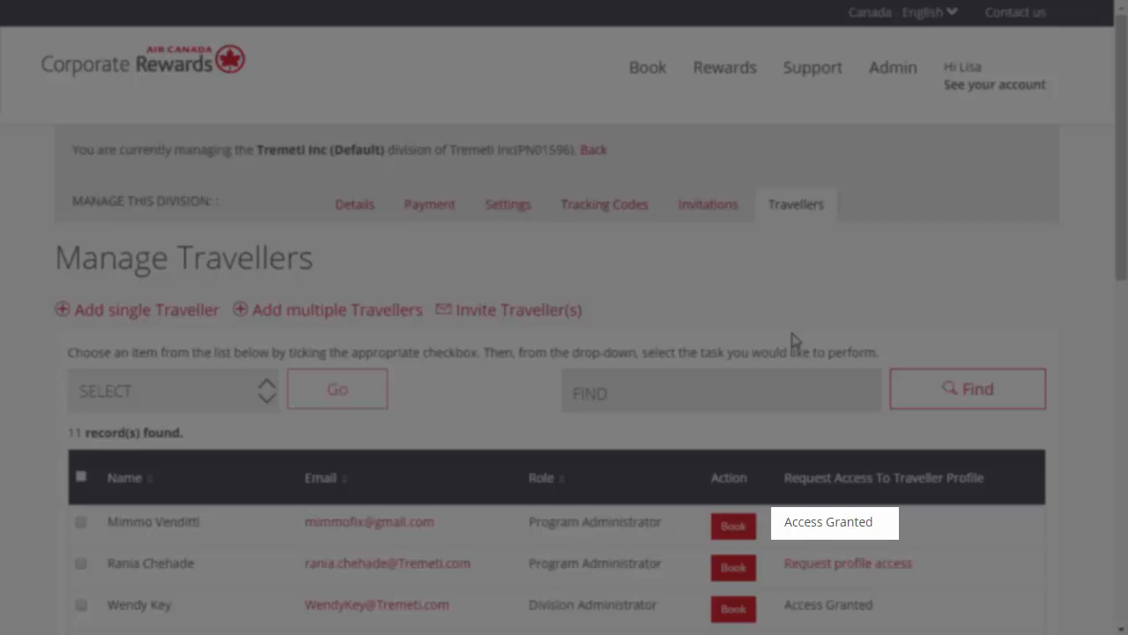
pyautogui.scroll(-3, 793, 340)
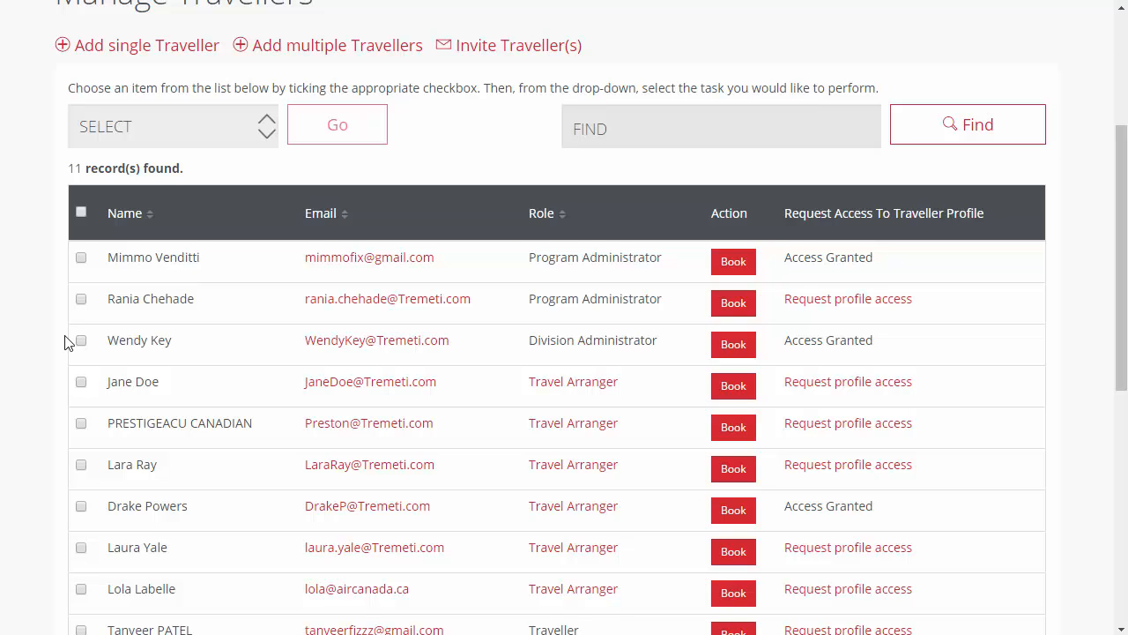
pyautogui.click(81, 340)
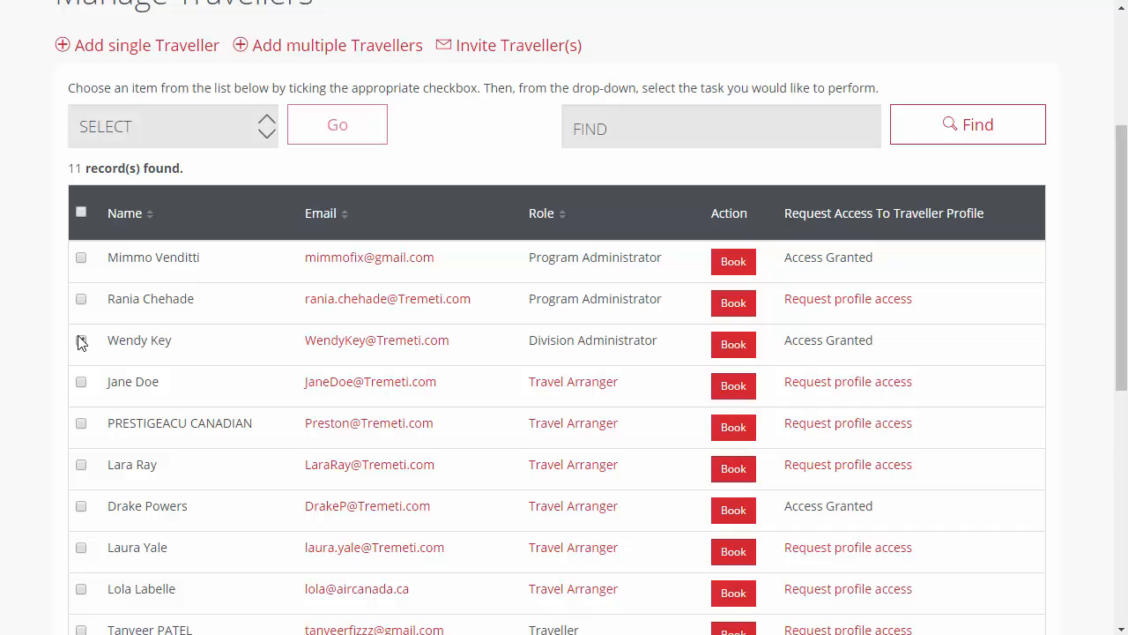
pyautogui.click(209, 137)
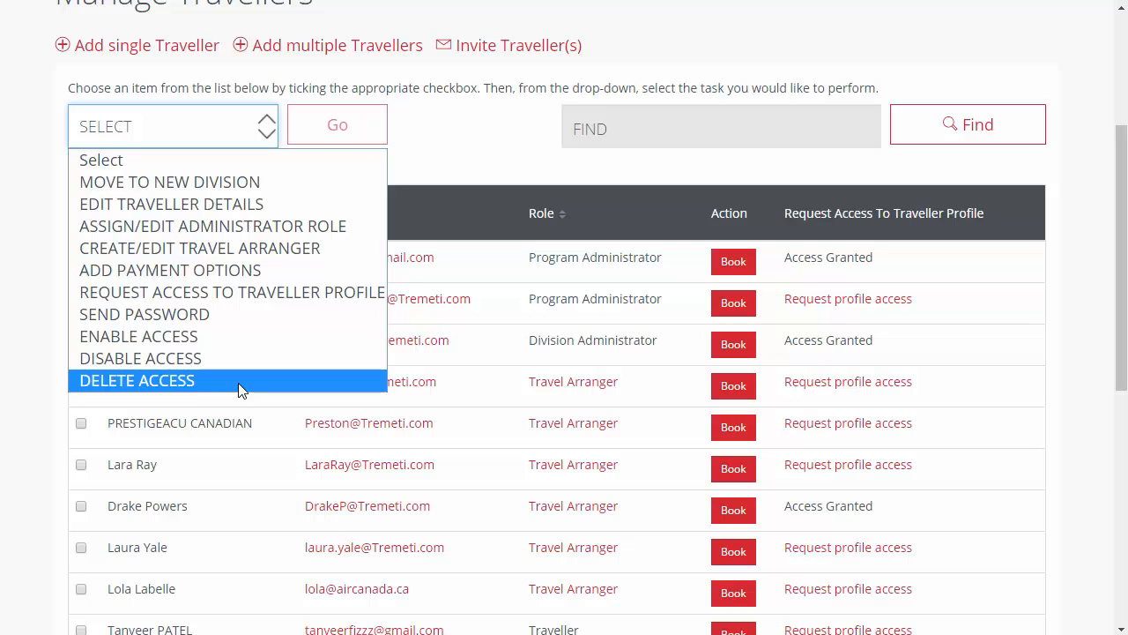
pyautogui.click(24, 375)
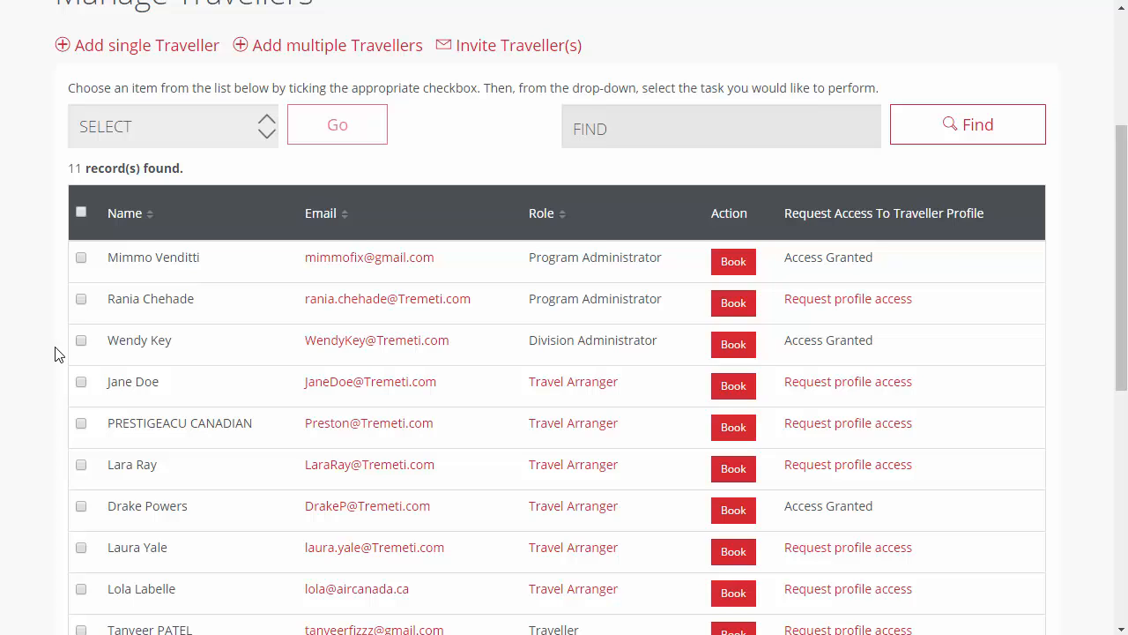
# Step: Open the third listed traveller's record with Edit Traveller Details and save it
pyautogui.click(81, 341)
pyautogui.click(199, 136)
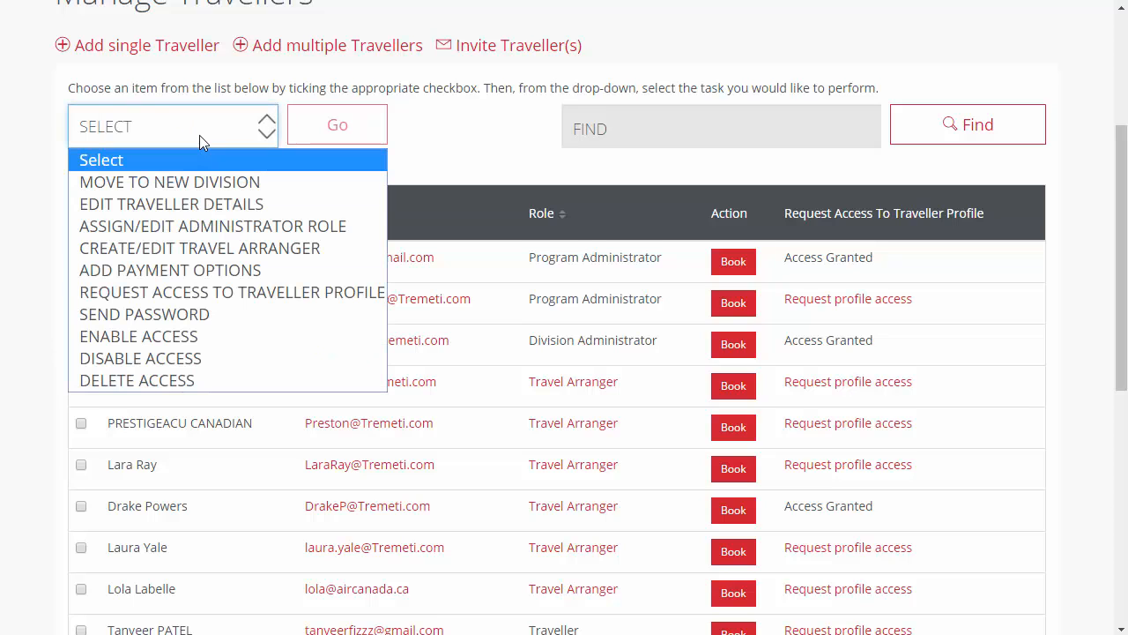
pyautogui.click(221, 205)
pyautogui.click(313, 140)
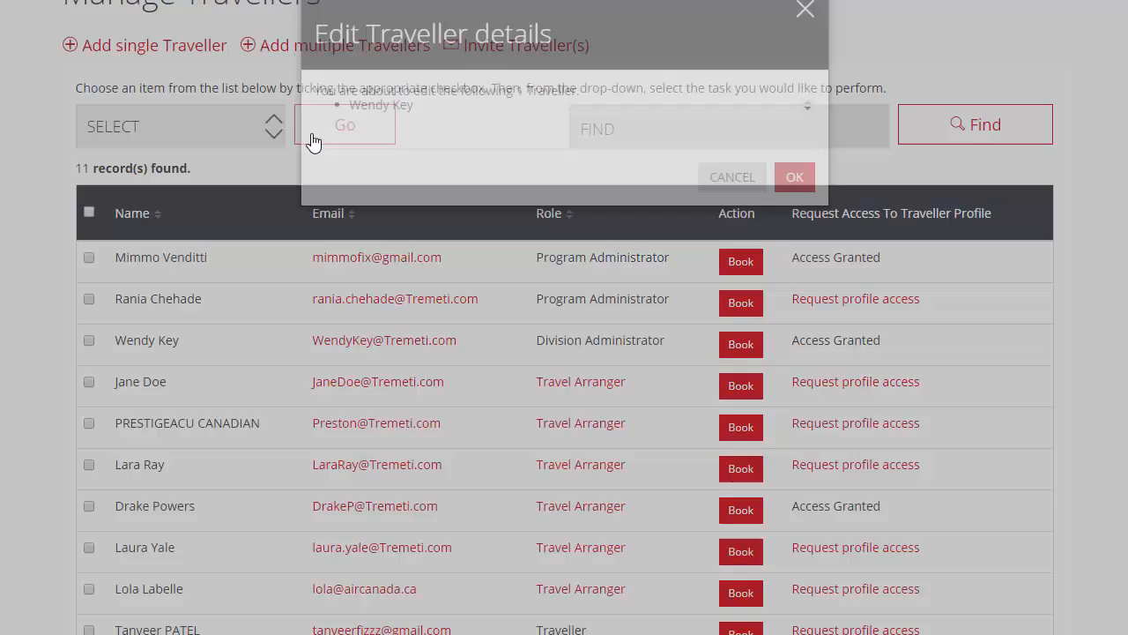
pyautogui.click(792, 217)
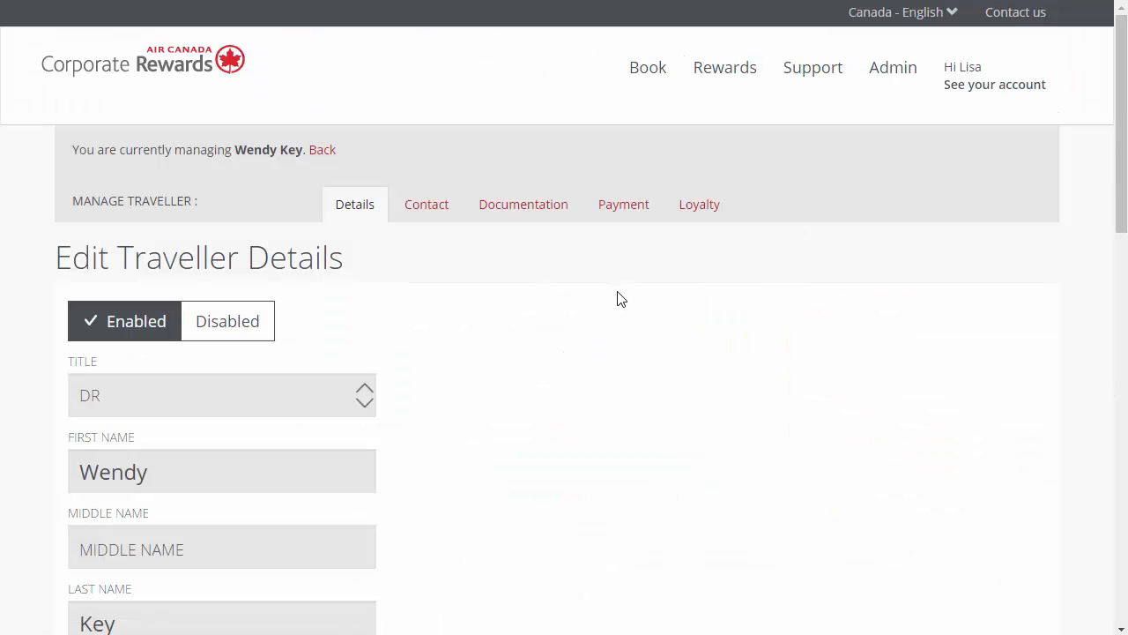
pyautogui.scroll(-9, 617, 299)
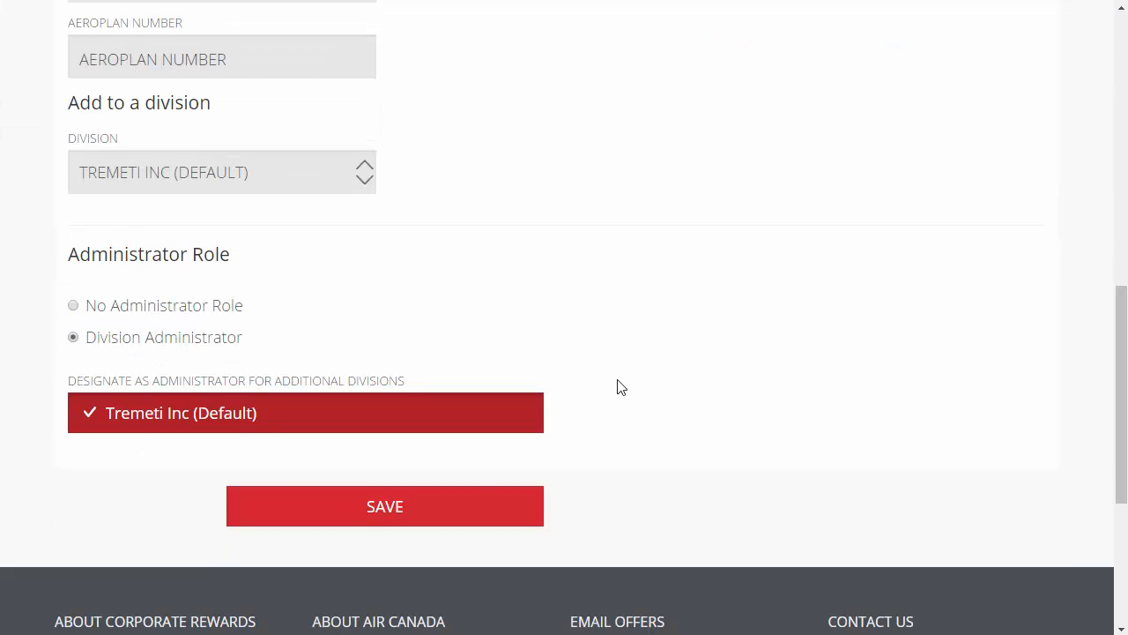
pyautogui.click(440, 516)
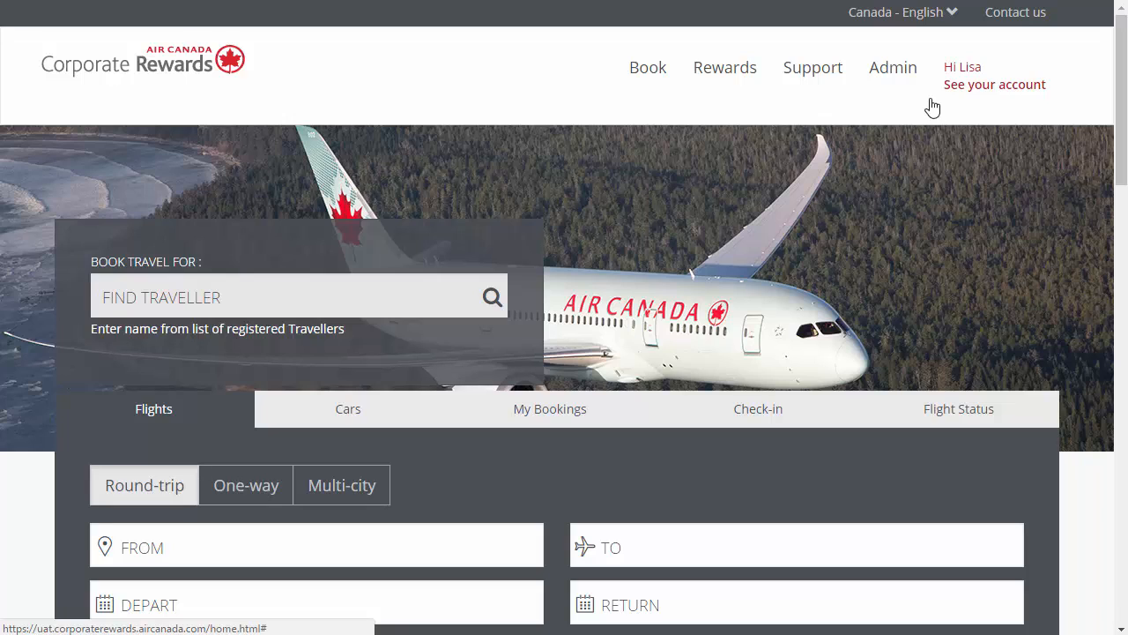
# Step: Run a Ticket Summary report for all regions with the start date Mon 01 Aug 2016
pyautogui.click(913, 76)
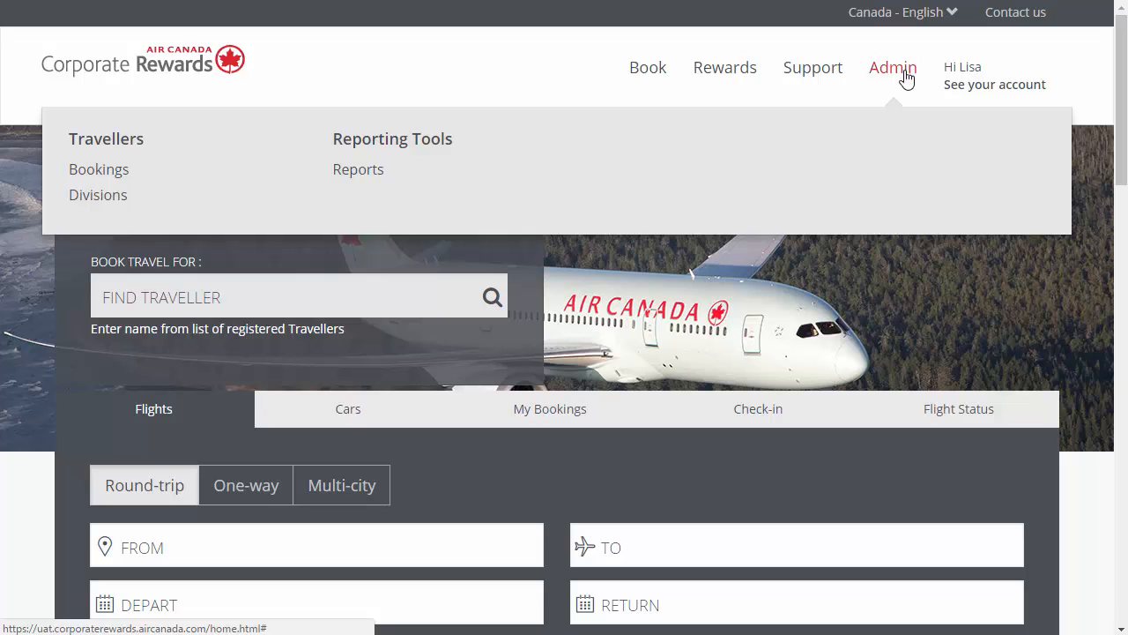
pyautogui.click(372, 179)
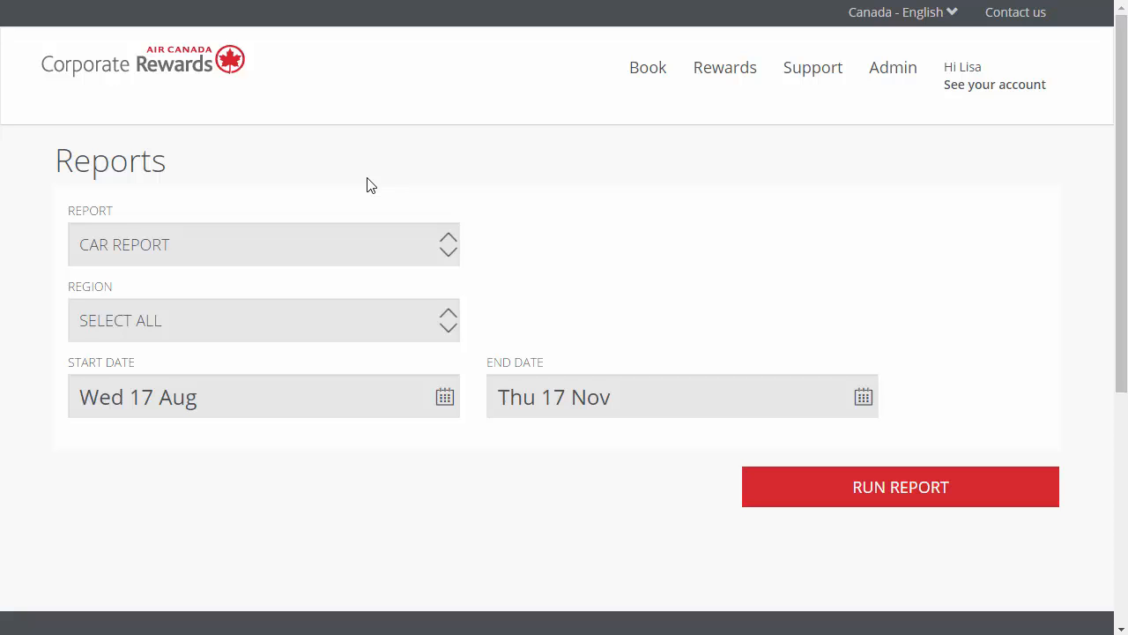
pyautogui.click(368, 256)
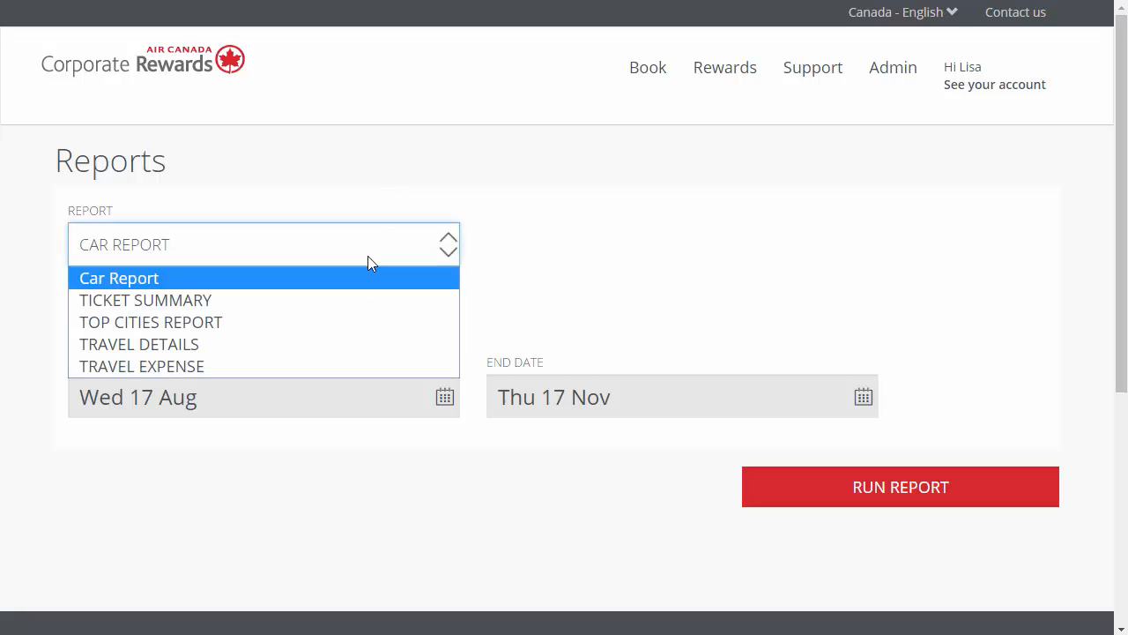
pyautogui.click(365, 300)
pyautogui.click(355, 321)
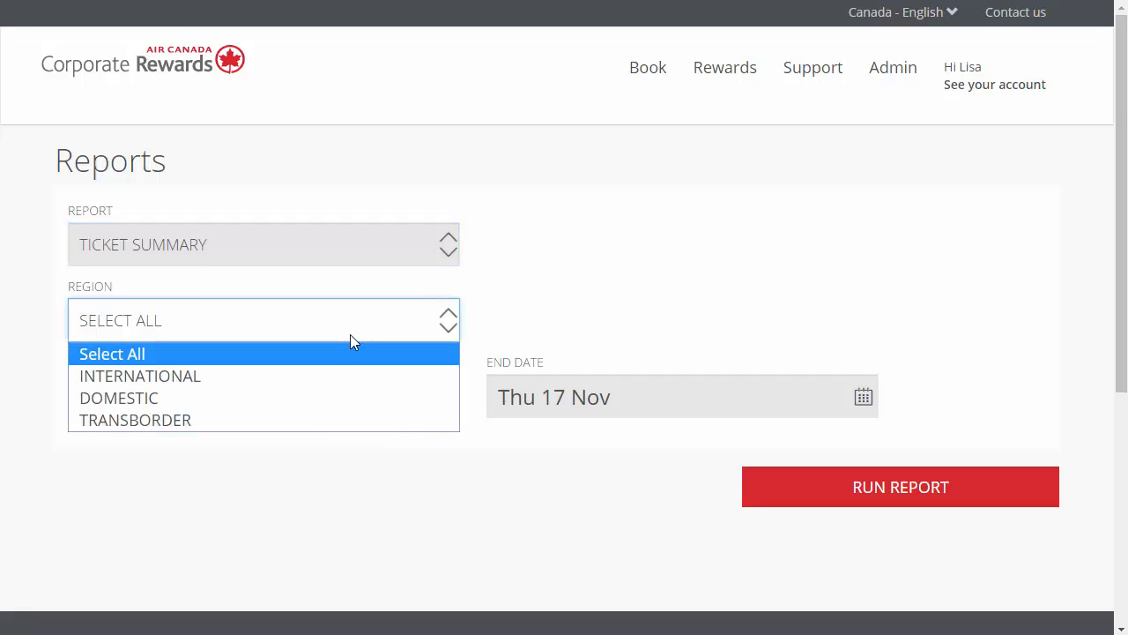
pyautogui.click(356, 356)
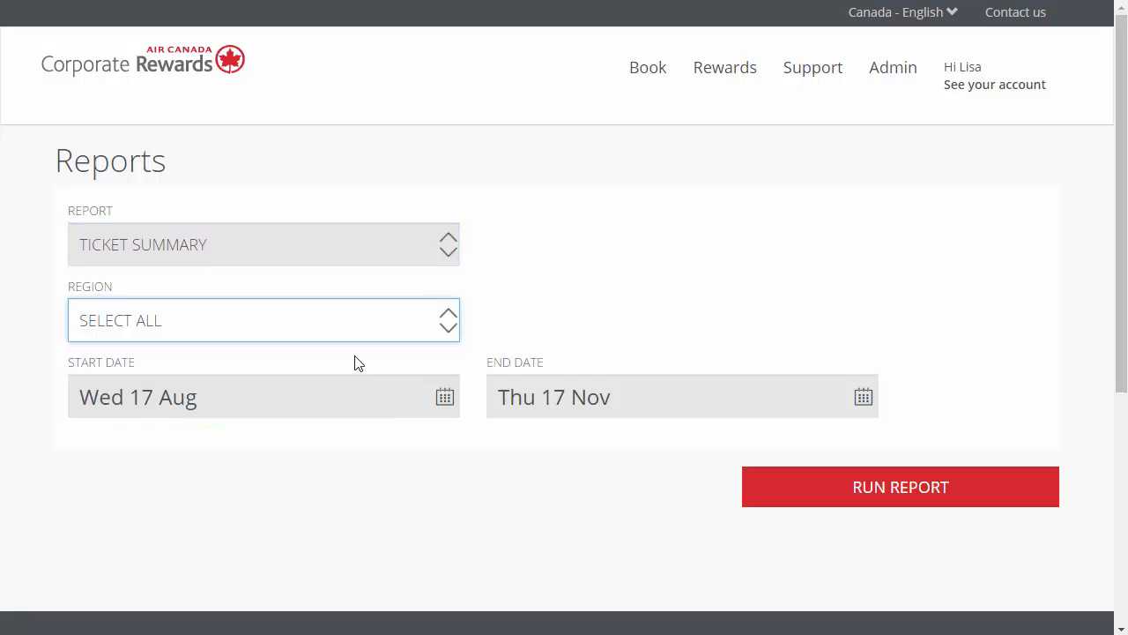
pyautogui.click(354, 395)
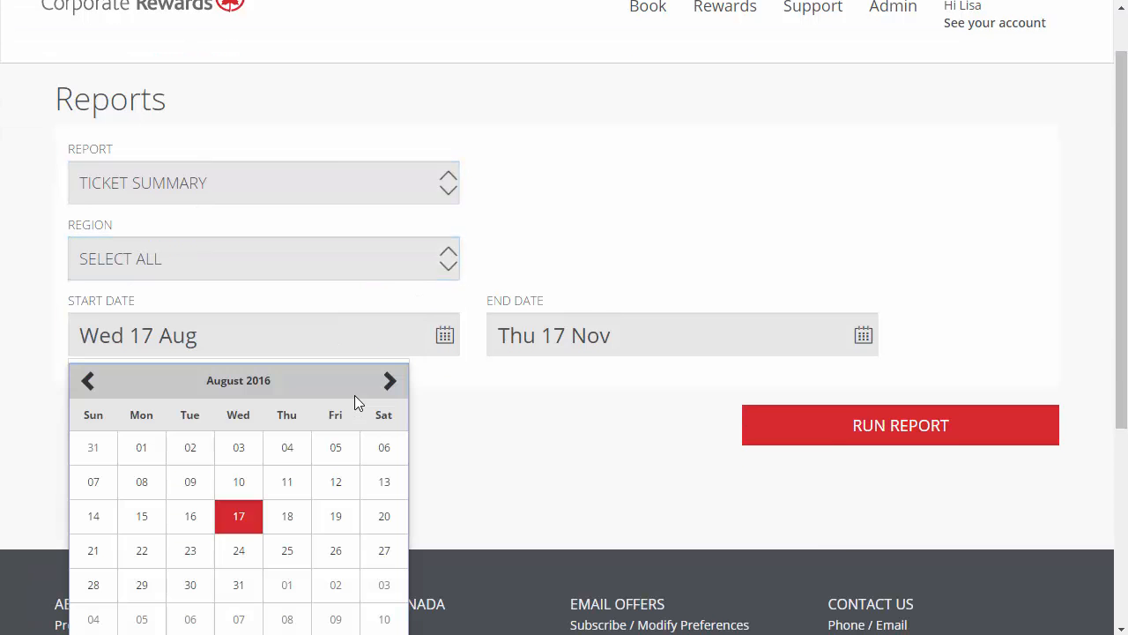
pyautogui.click(144, 450)
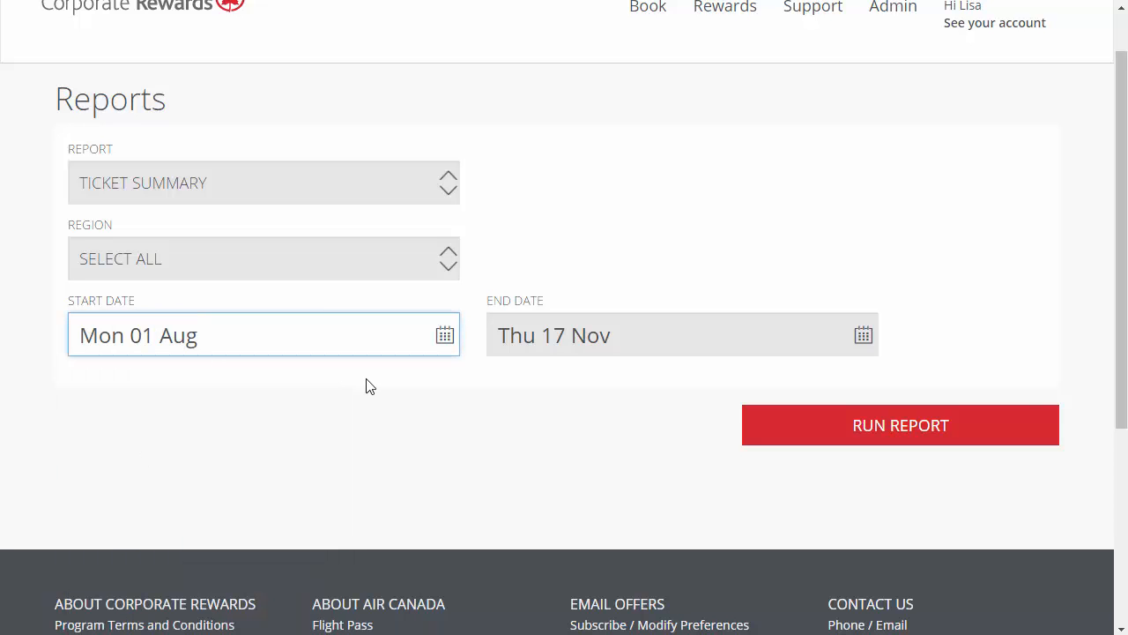
pyautogui.click(880, 425)
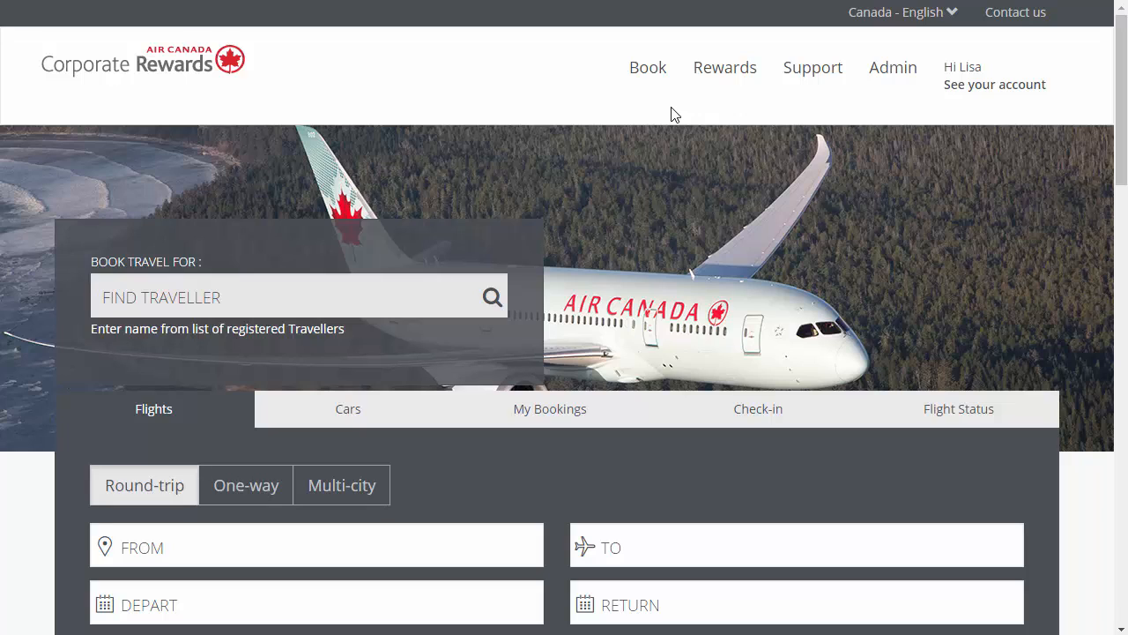
# Step: Find the traveller by last name and fill in a round-trip flight from Montréal YUL to Los Angeles LAX, Mon 05 Dec to Fri 09 Dec
pyautogui.moveTo(661, 75)
pyautogui.click(150, 301)
pyautogui.write('KEY')
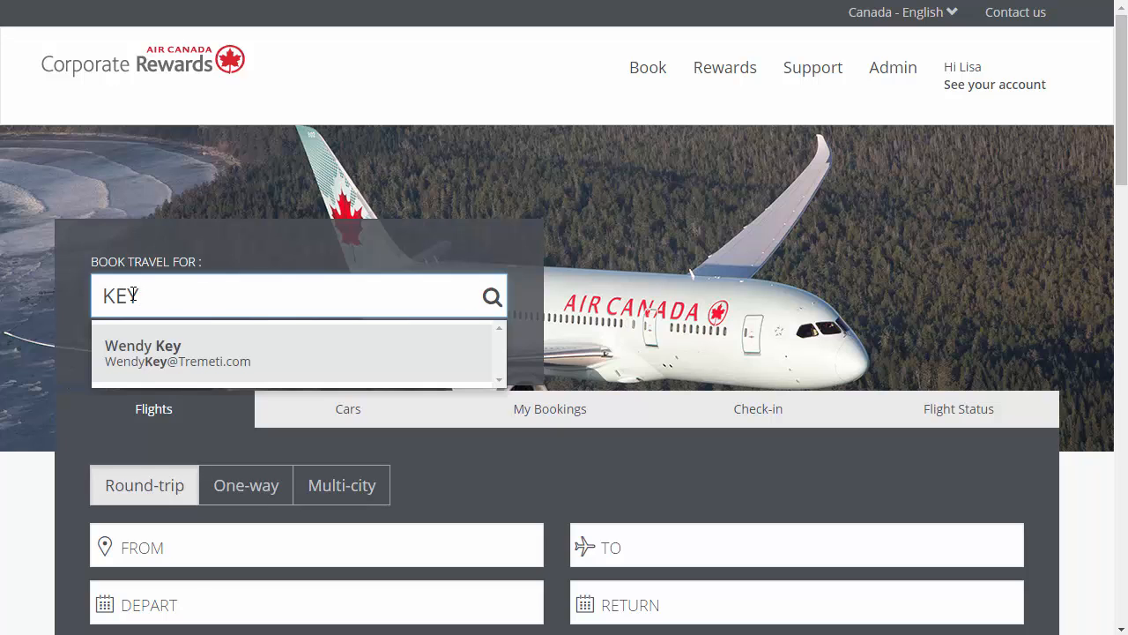
pyautogui.click(140, 355)
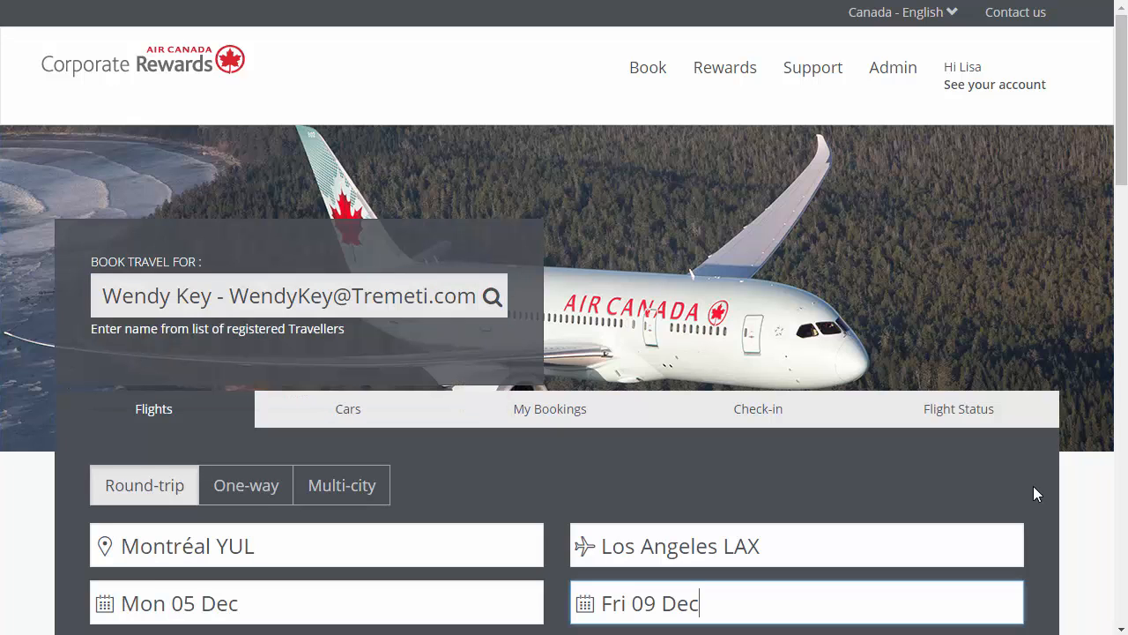
pyautogui.scroll(-5, 1033, 485)
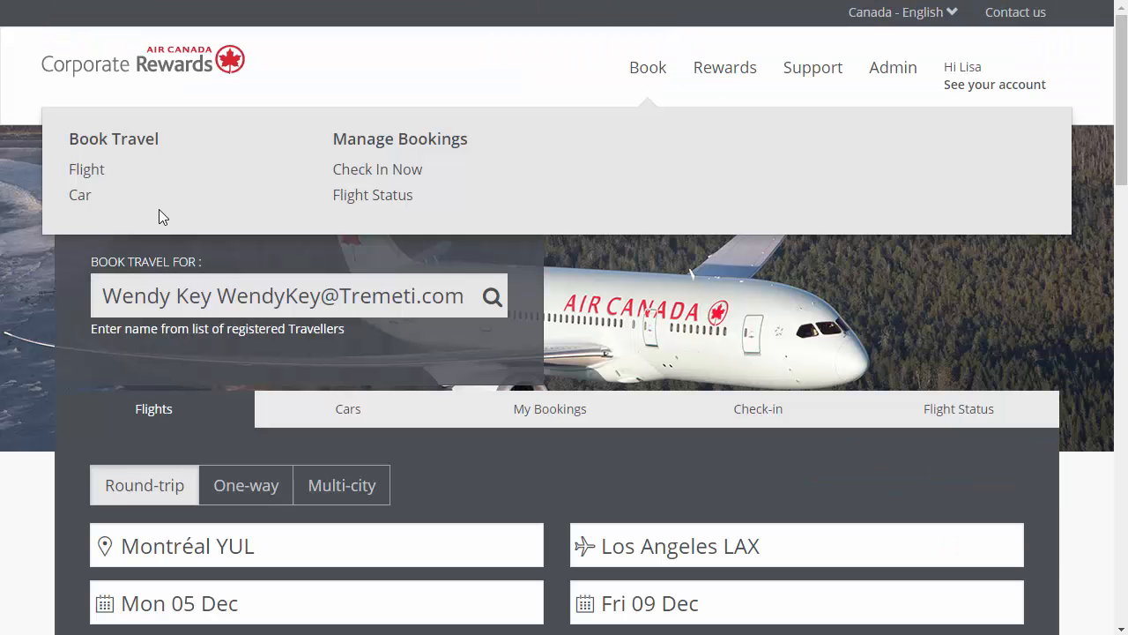
# Step: Open car booking for the selected traveller
pyautogui.click(80, 196)
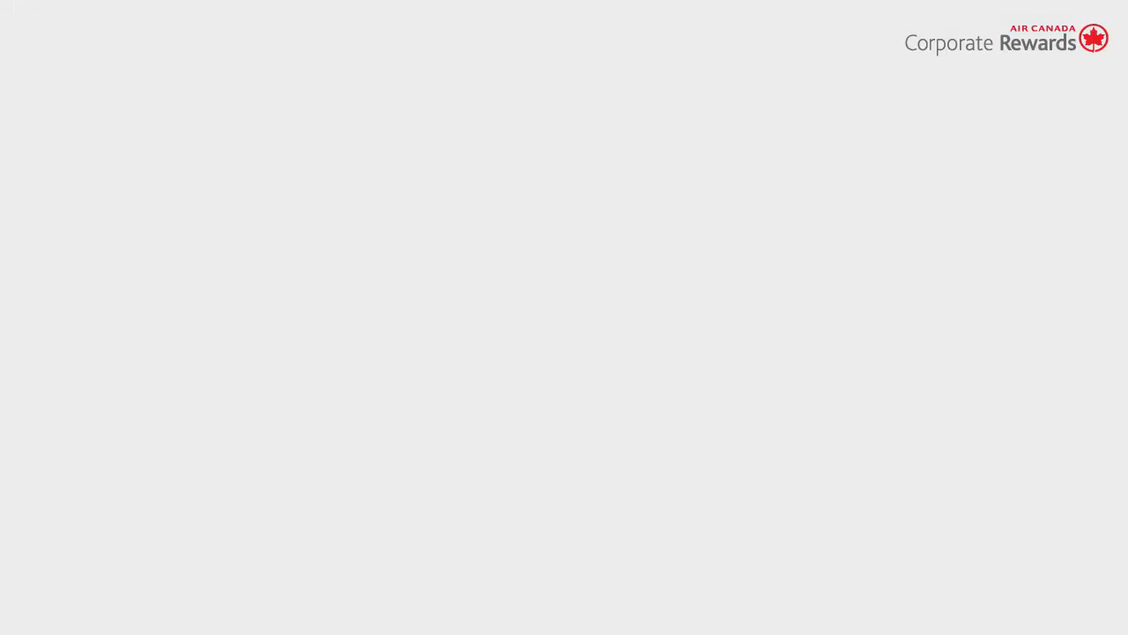